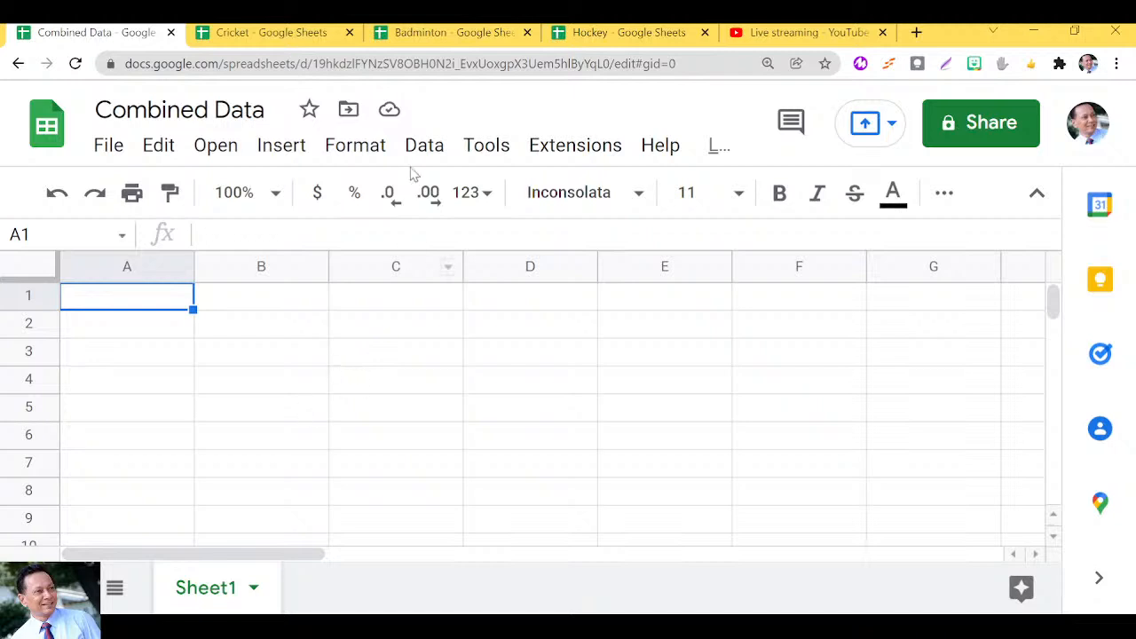
# Copy the spreadsheet ID from the Cricket tab's web address, then go back to Combined Data.
pyautogui.click(312, 64)
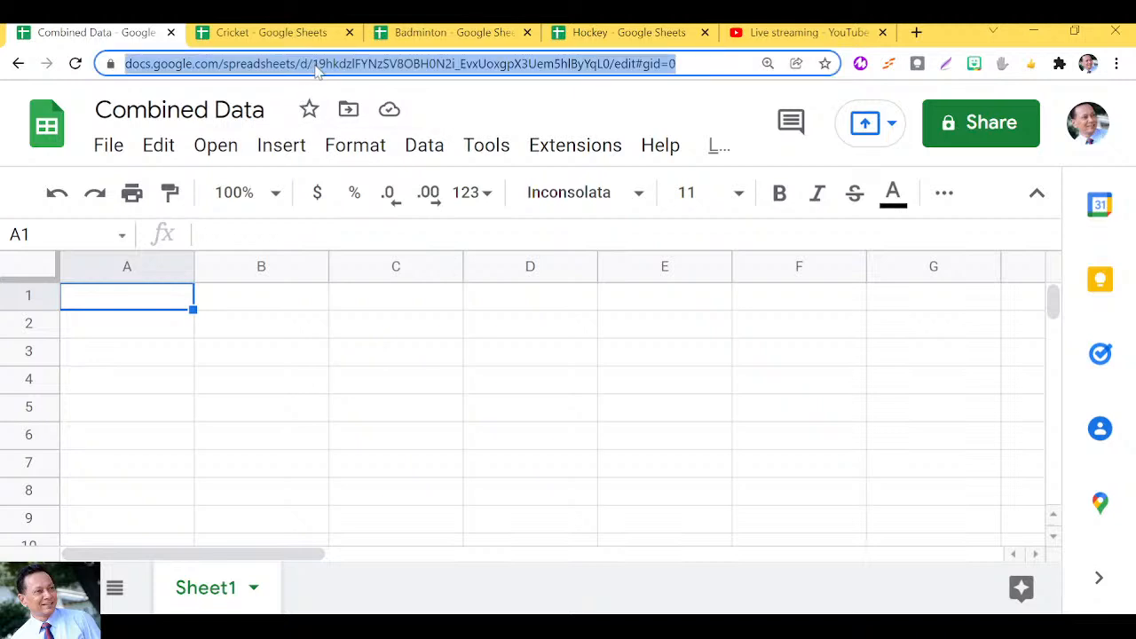
pyautogui.click(316, 65)
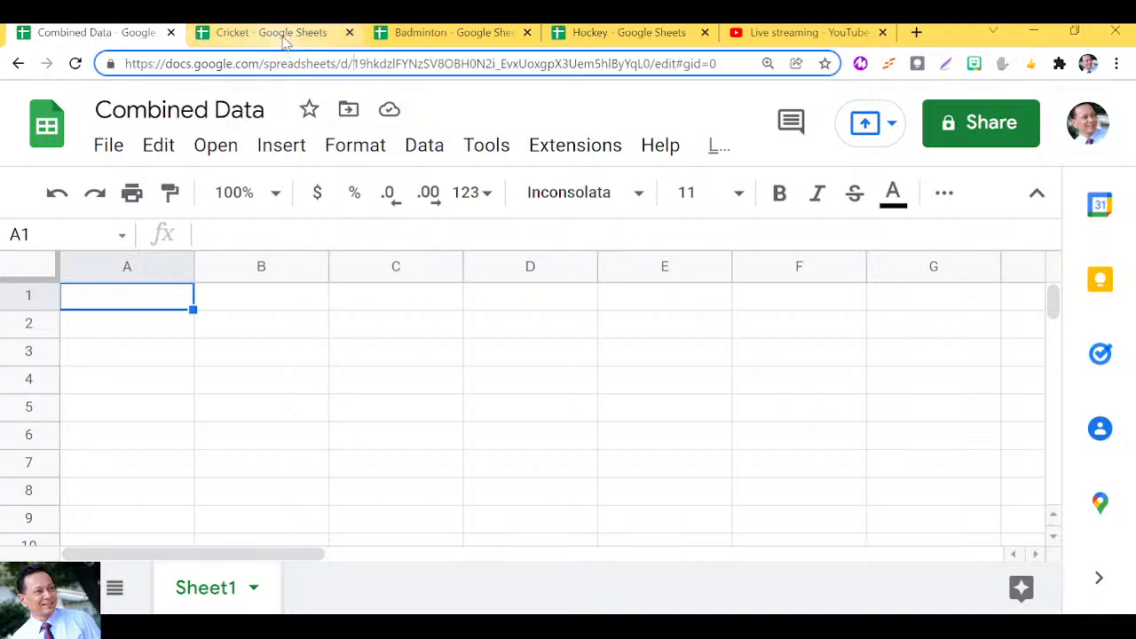
pyautogui.click(285, 37)
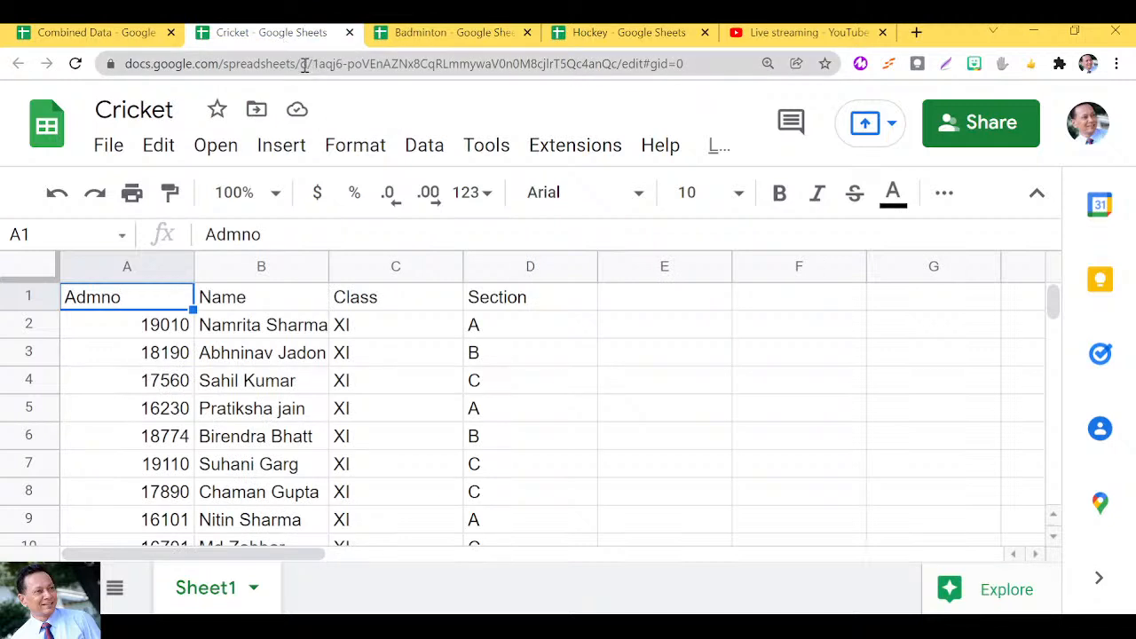
pyautogui.moveTo(311, 64); pyautogui.dragTo(619, 73)
pyautogui.hotkey('ctrl', 'c')
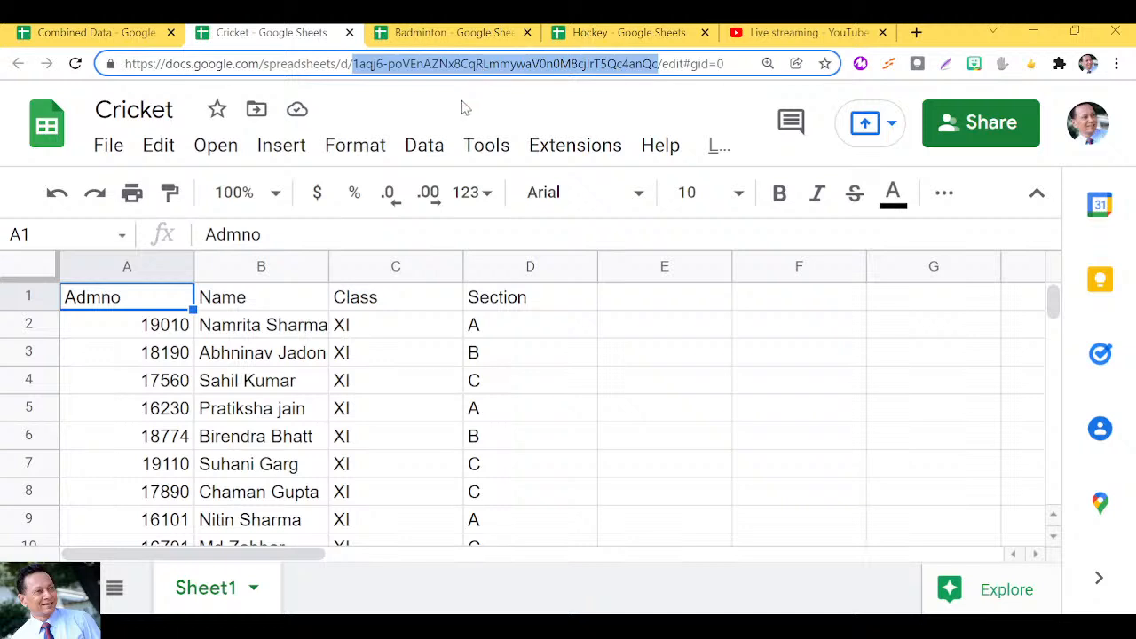
pyautogui.click(118, 43)
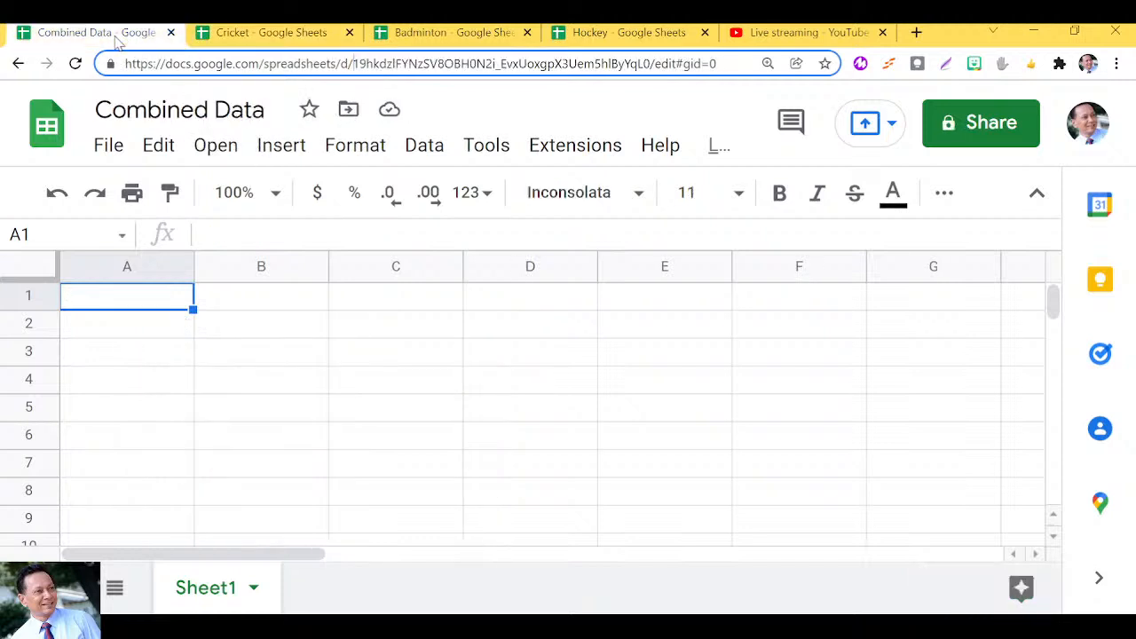
# In A1, start an IMPORTRANGE formula with the pasted Cricket ID in quotes, then a comma and opening quote.
pyautogui.click(213, 234)
pyautogui.write('=import')
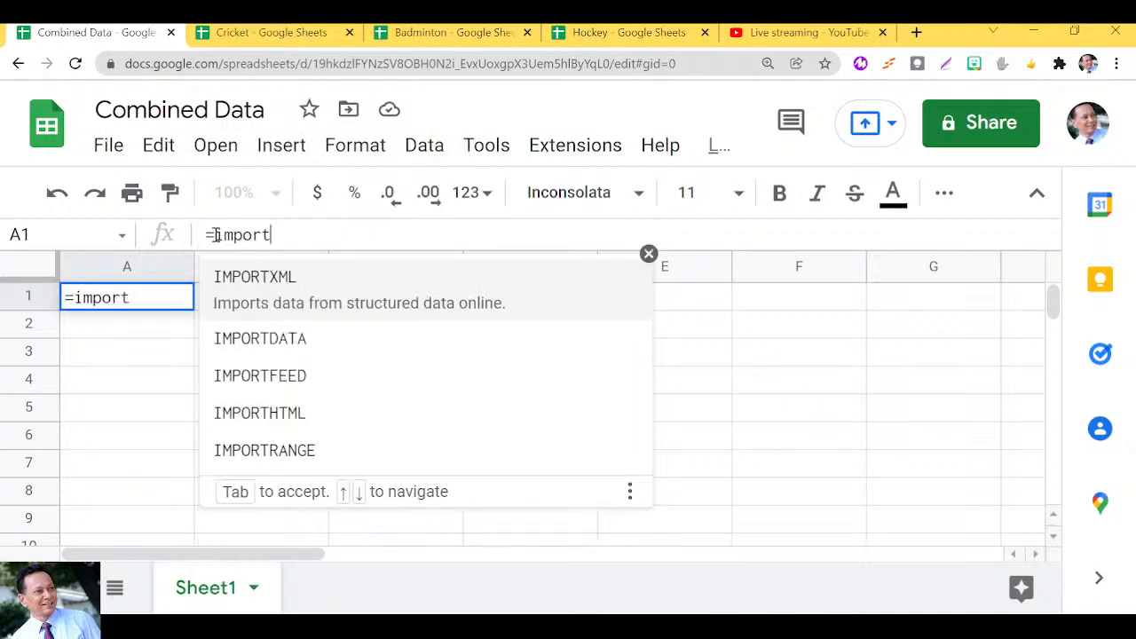
pyautogui.write('ra')
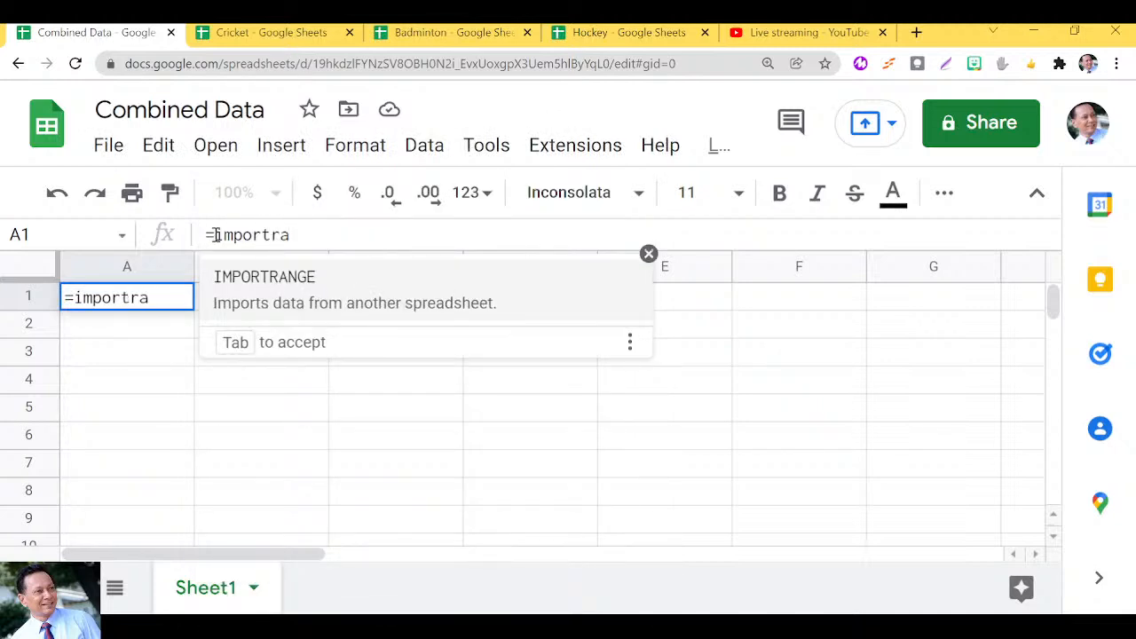
pyautogui.press('Tab')
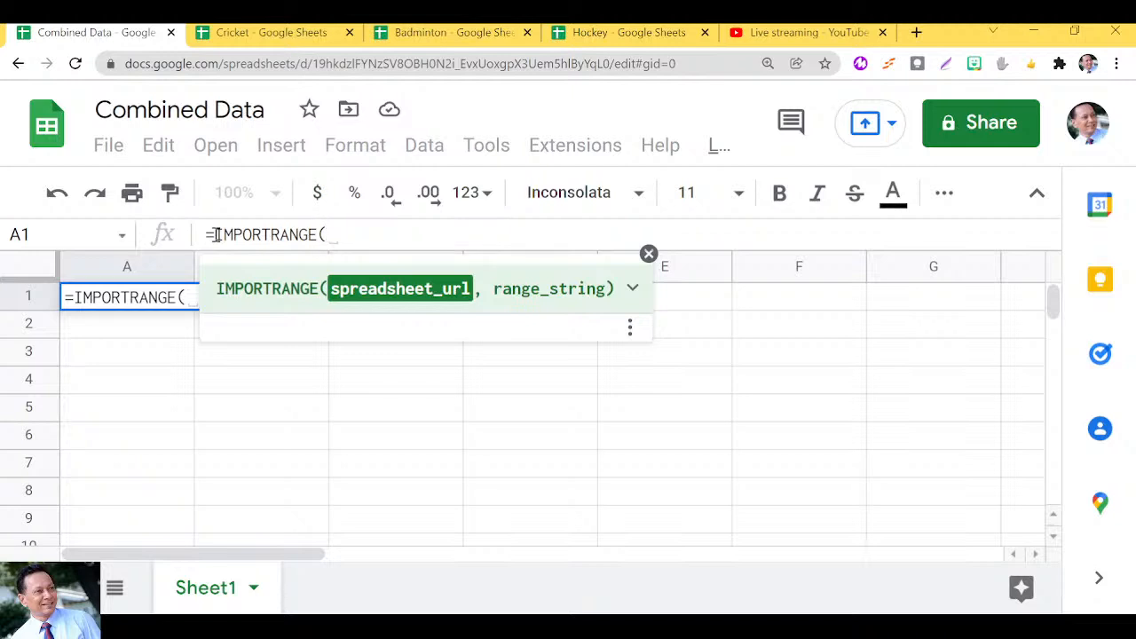
pyautogui.write('"')
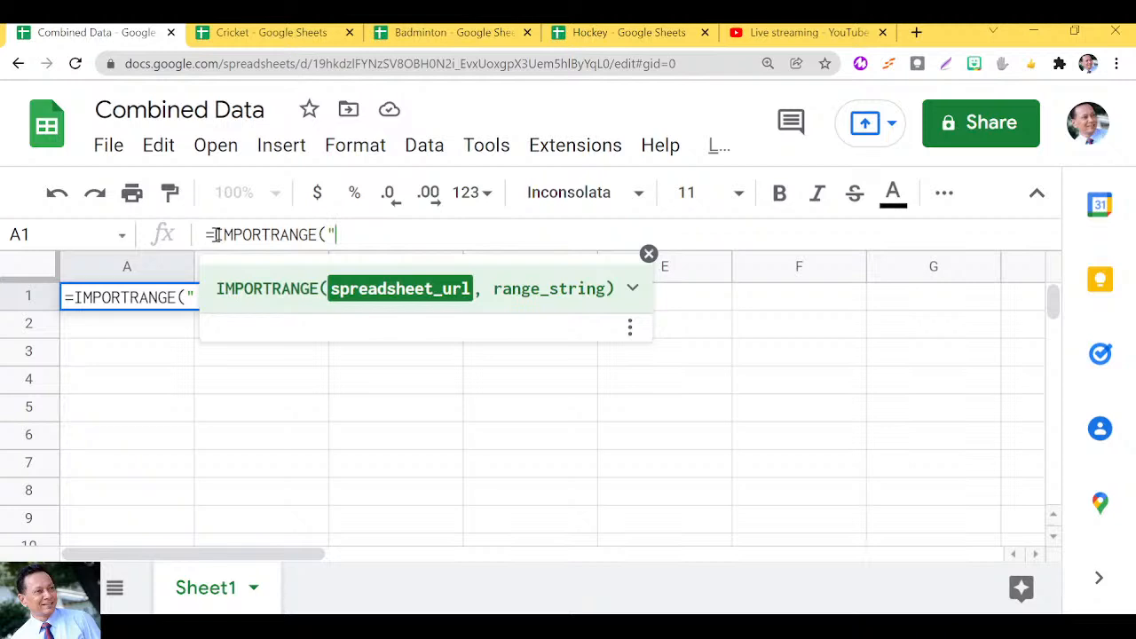
pyautogui.write('"')
pyautogui.press('Left')
pyautogui.hotkey('ctrl', 'v')
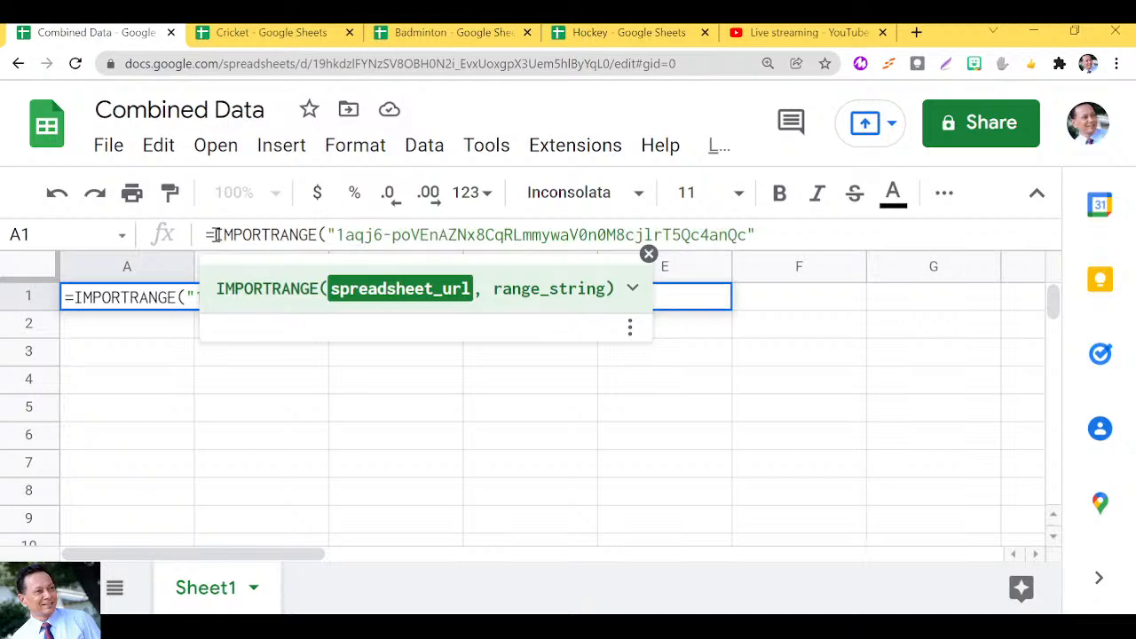
pyautogui.write(',')
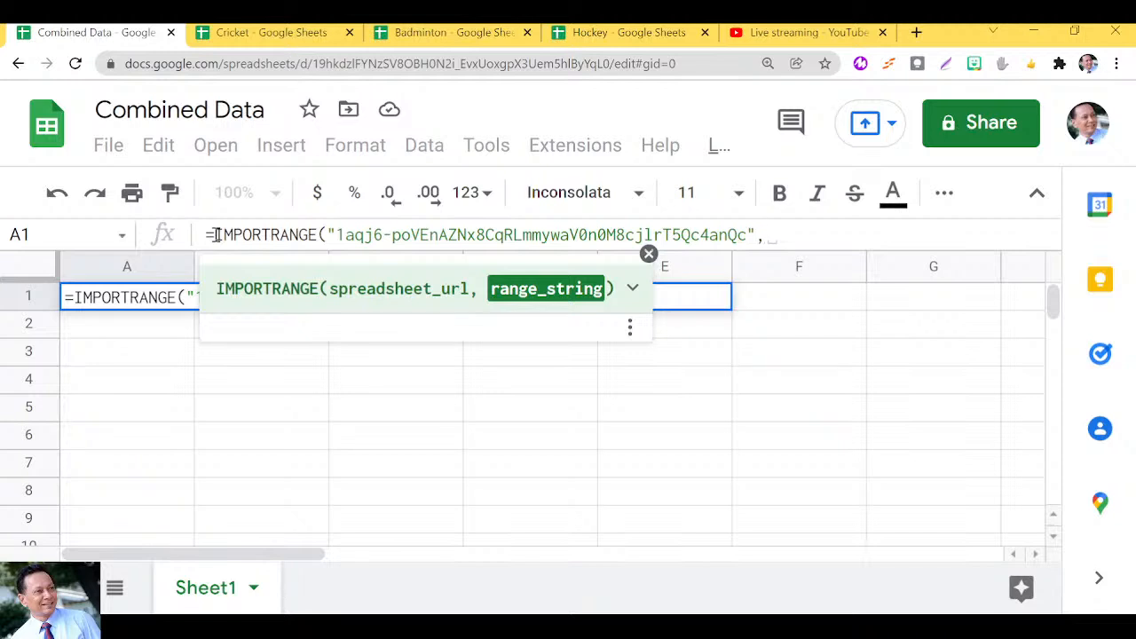
pyautogui.write('"')
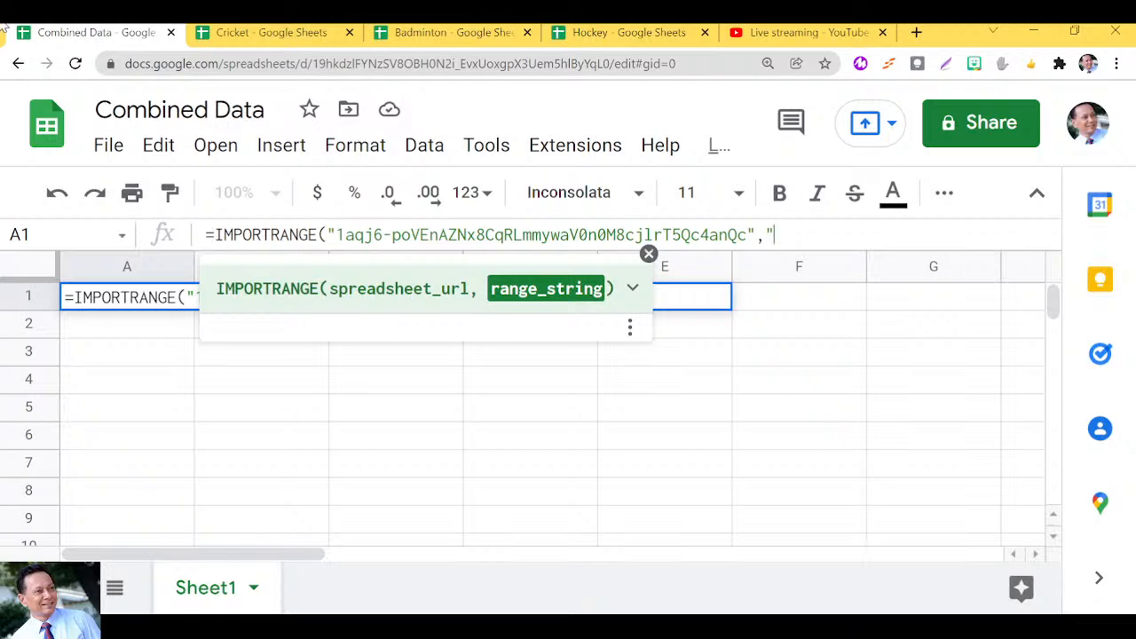
# After checking Cricket's sheet name, type the range Sheet1!A1:D15 to close the A1 formula.
pyautogui.click(248, 34)
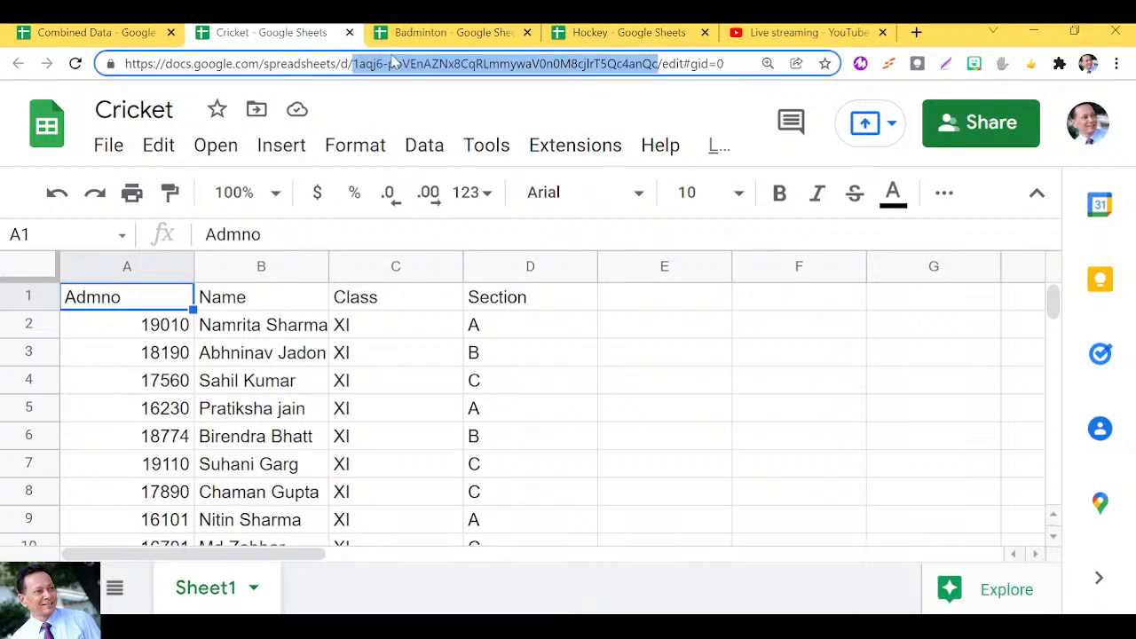
pyautogui.click(63, 41)
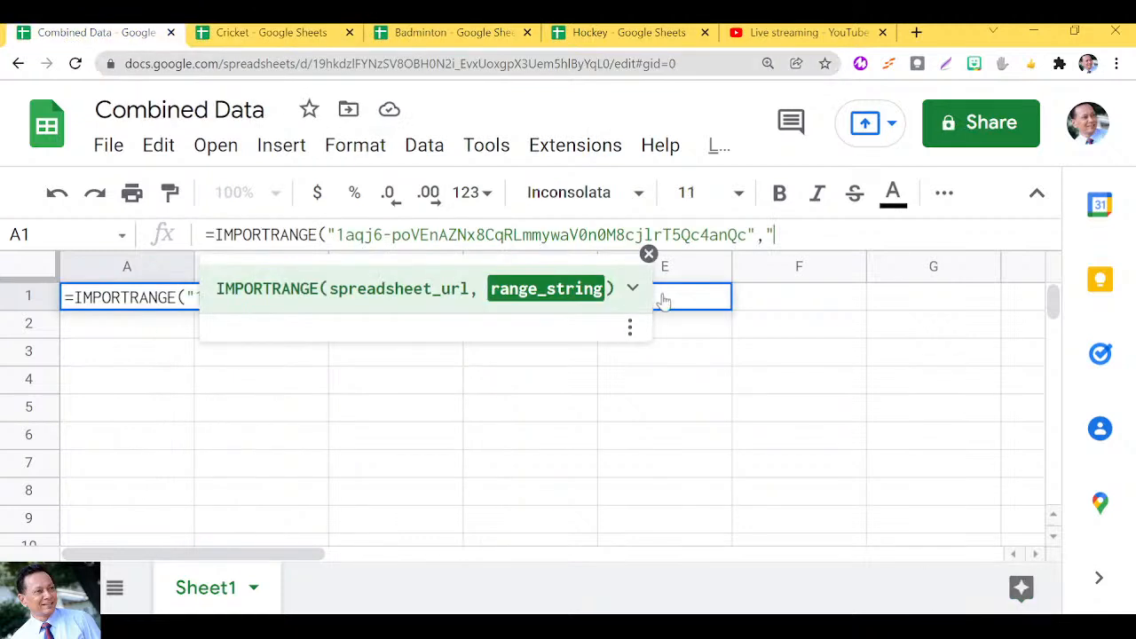
pyautogui.write('Sheet1')
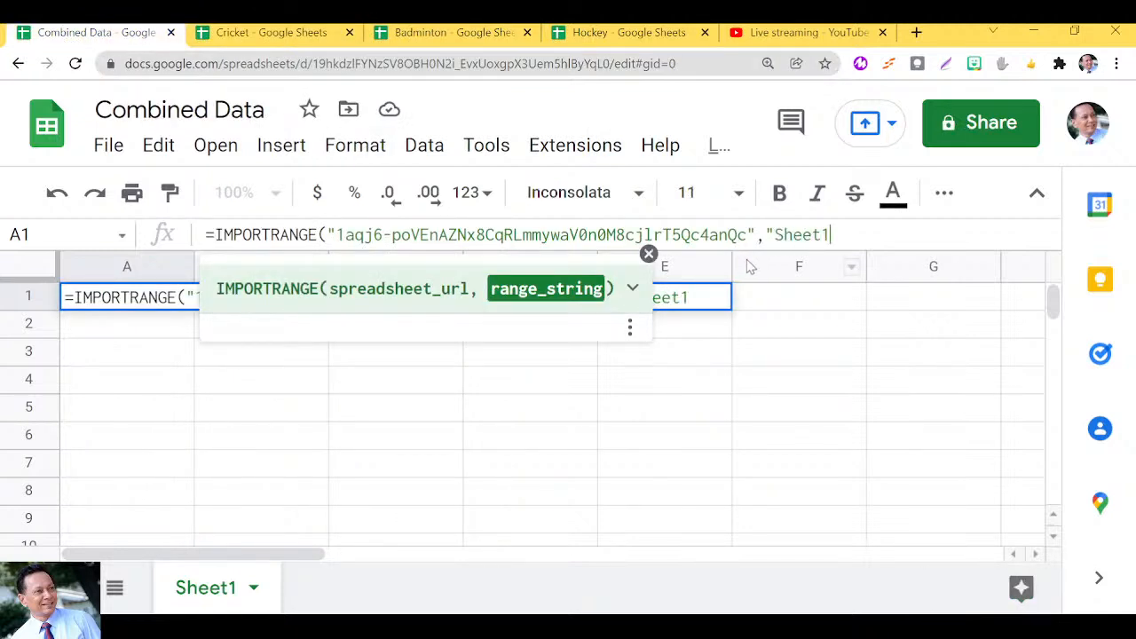
pyautogui.write('!A1:D15')
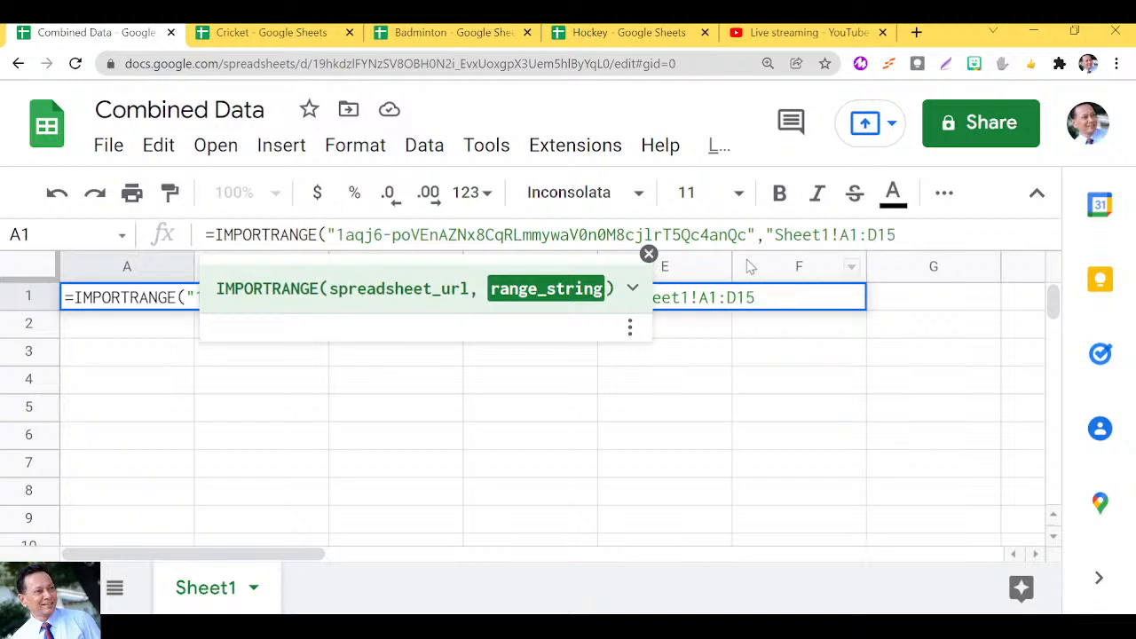
pyautogui.write('")')
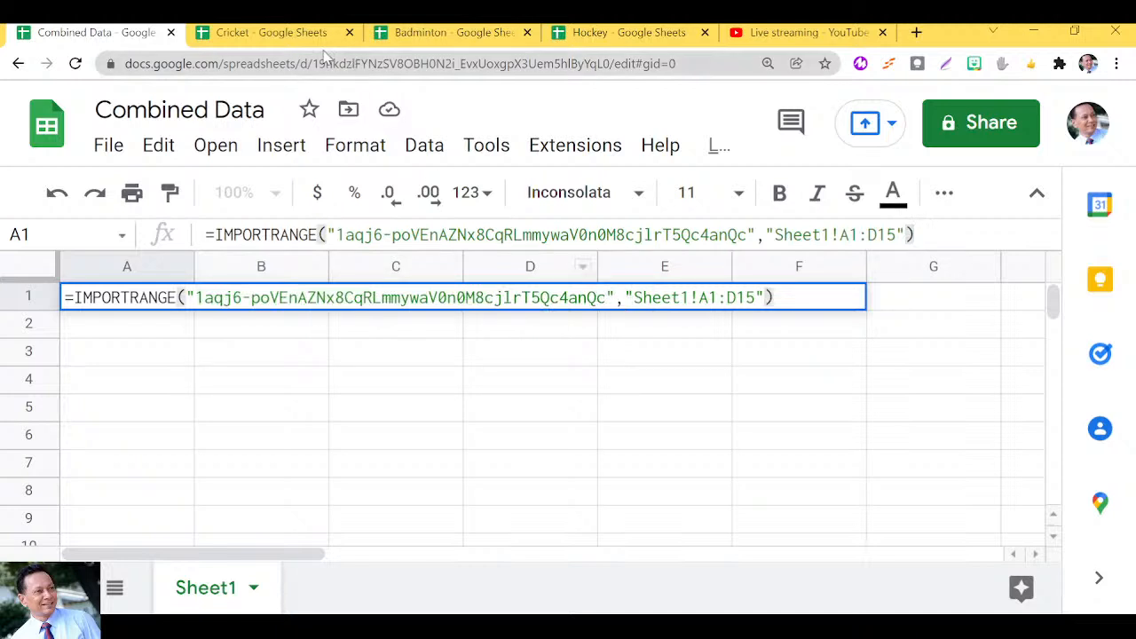
pyautogui.click(300, 37)
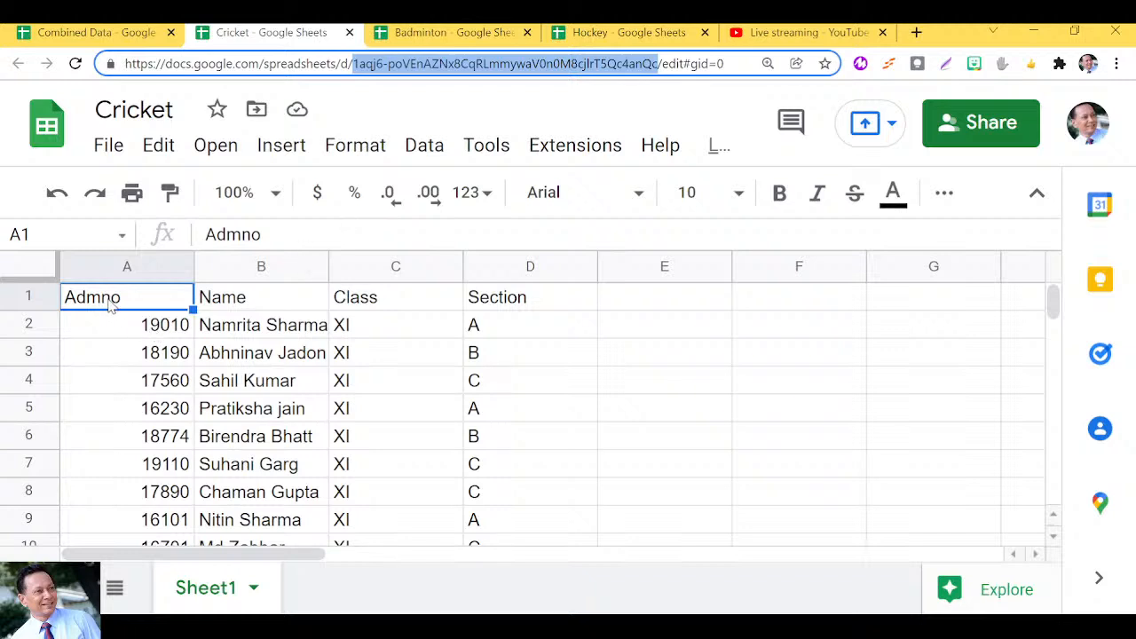
pyautogui.press('Down')
pyautogui.press('Down')
pyautogui.press('Down')
pyautogui.press('Down')
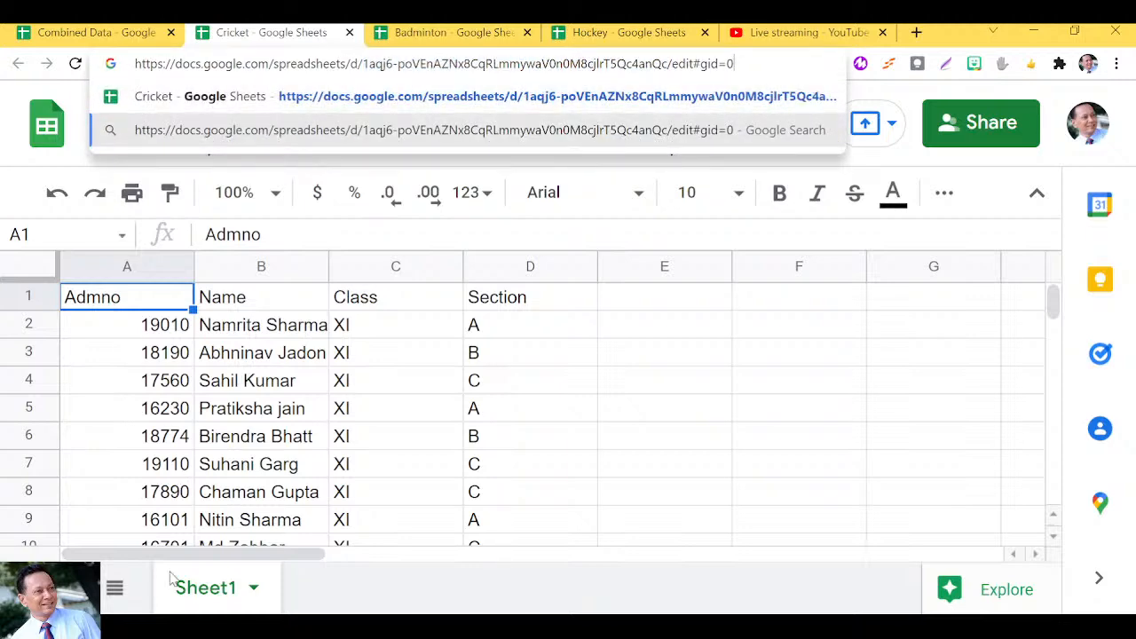
pyautogui.click(270, 497)
pyautogui.press('Down')
pyautogui.press('Down')
pyautogui.press('Down')
pyautogui.press('Down')
pyautogui.press('Down')
pyautogui.press('Down')
pyautogui.press('Down')
pyautogui.press('Down')
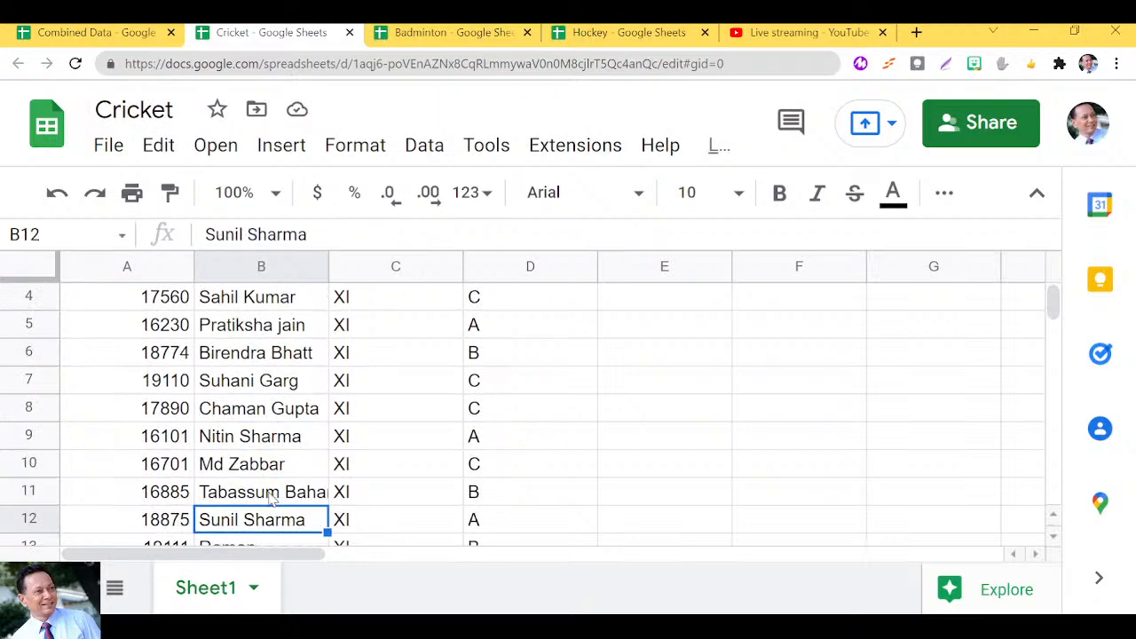
pyautogui.press('Up')
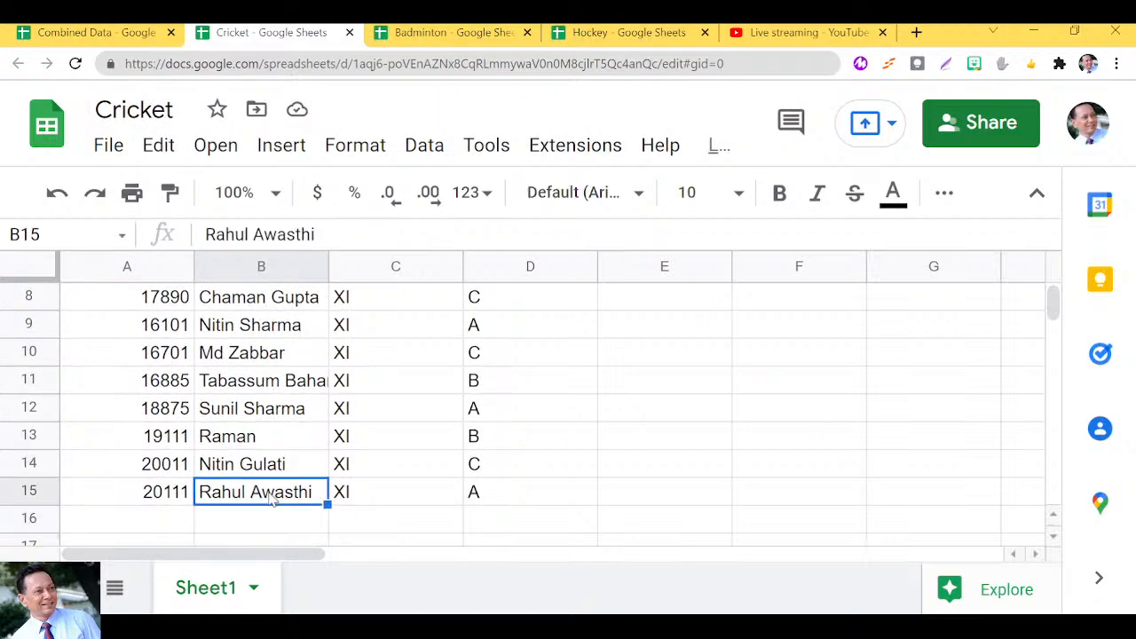
pyautogui.click(481, 502)
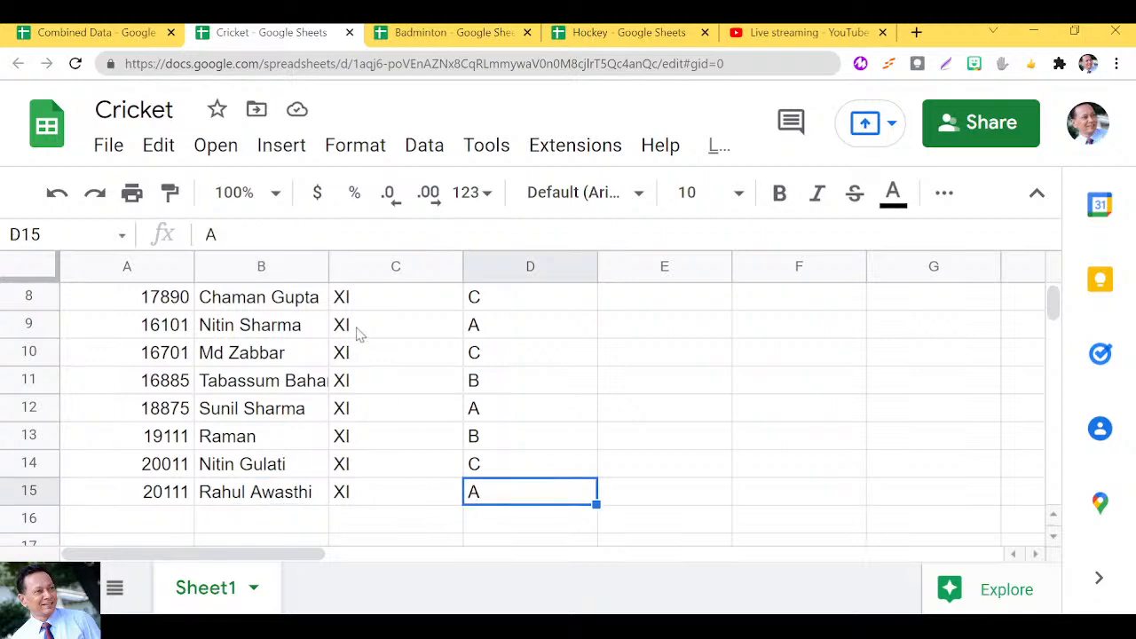
# Commit the A1 IMPORTRANGE so Cricket's Admno, Name, Class and Section records fill the sheet.
pyautogui.click(123, 38)
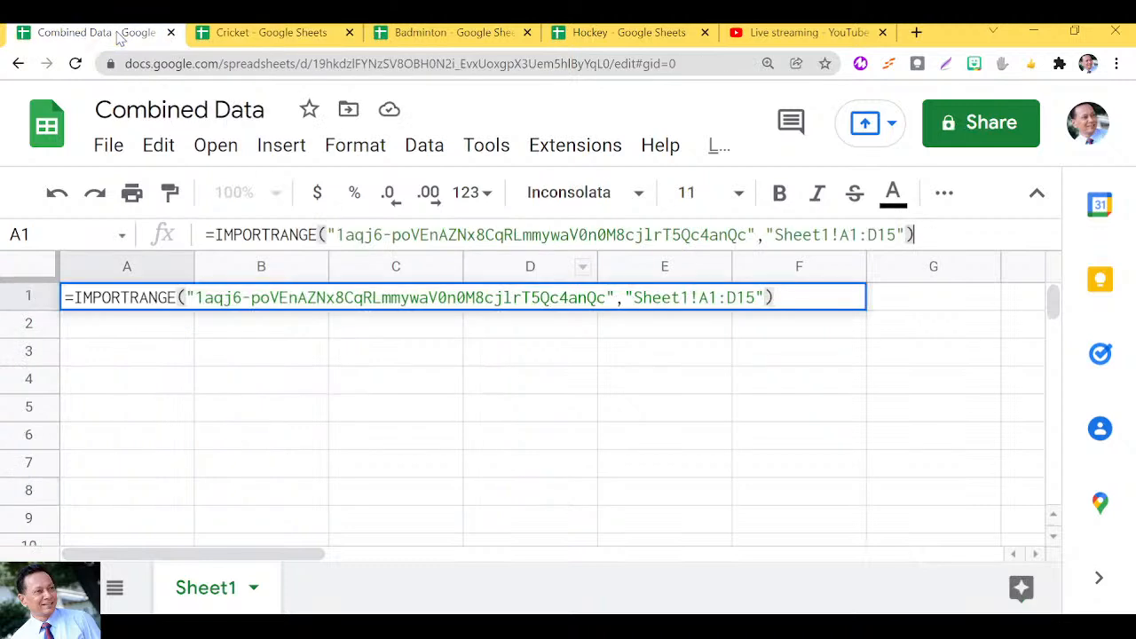
pyautogui.click(915, 236)
pyautogui.press('Return')
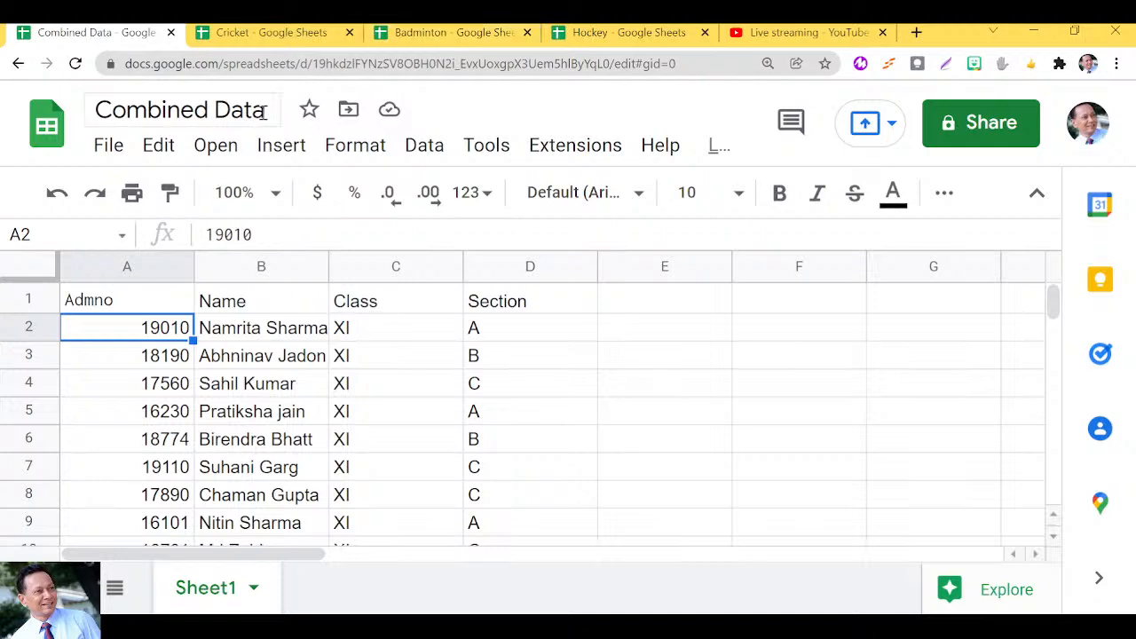
# Copy A1's formula text without the equals sign and paste it as plain text into F2.
pyautogui.click(121, 308)
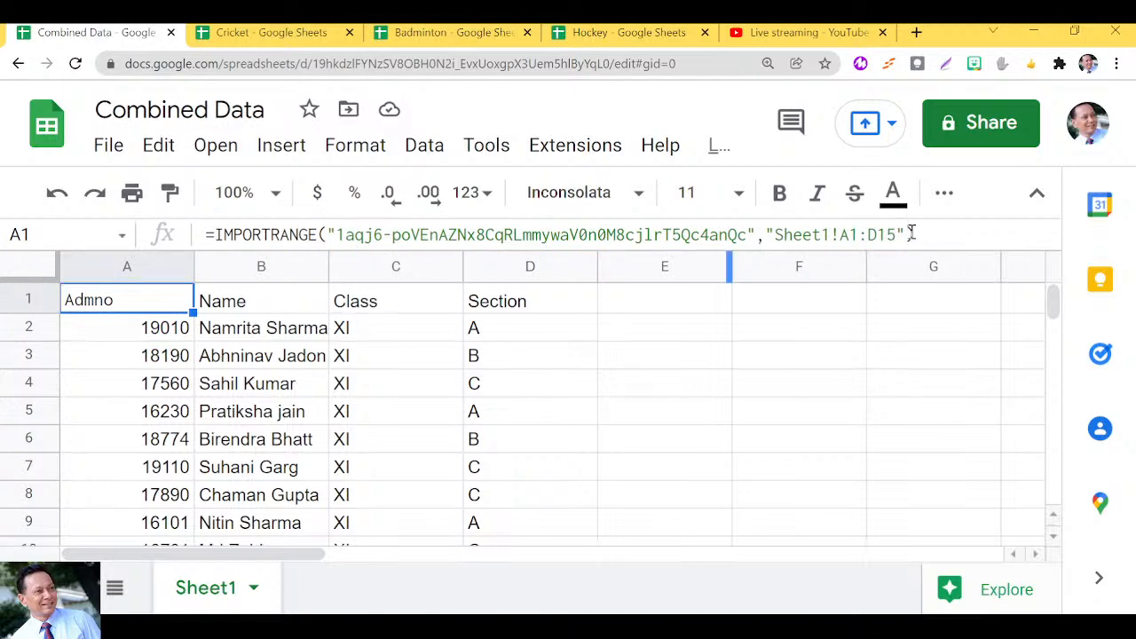
pyautogui.moveTo(919, 234); pyautogui.dragTo(218, 258)
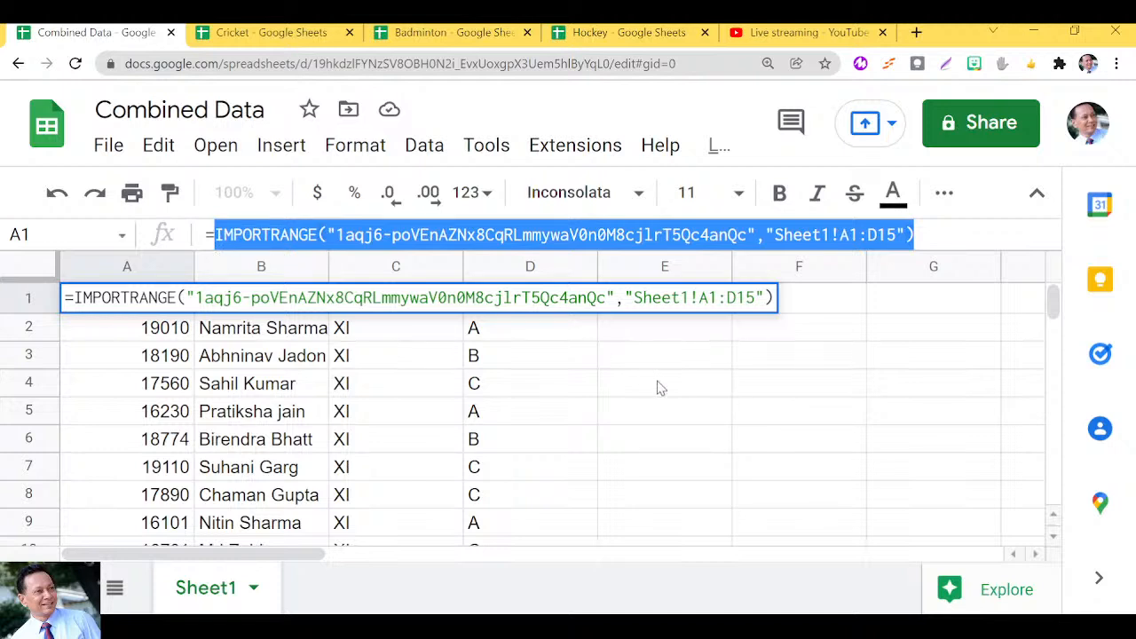
pyautogui.press('Escape')
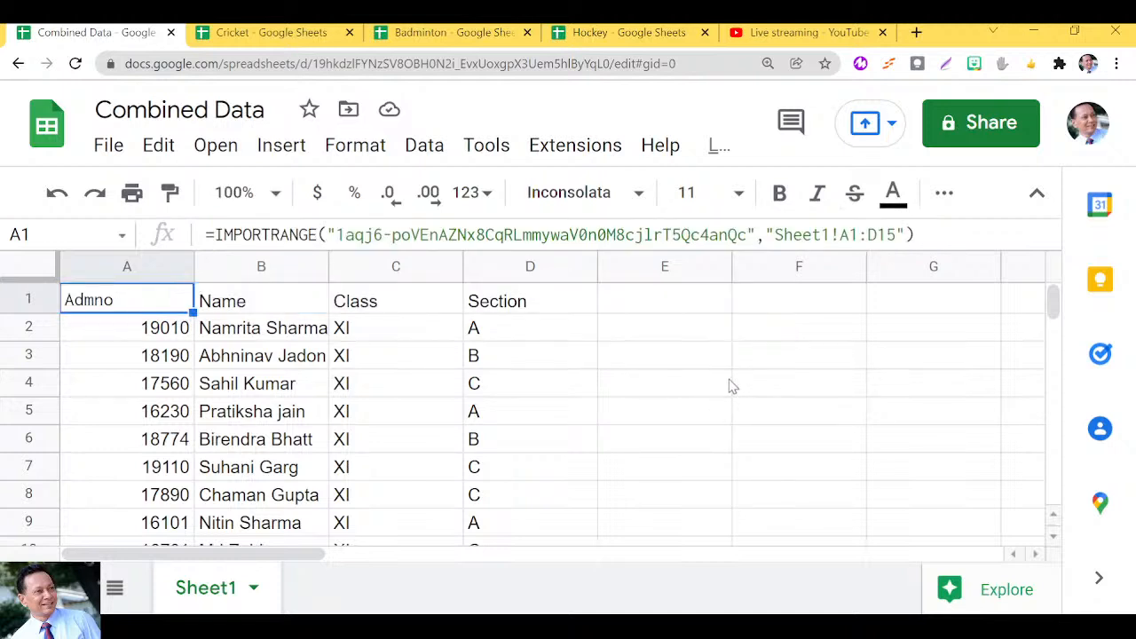
pyautogui.click(817, 344)
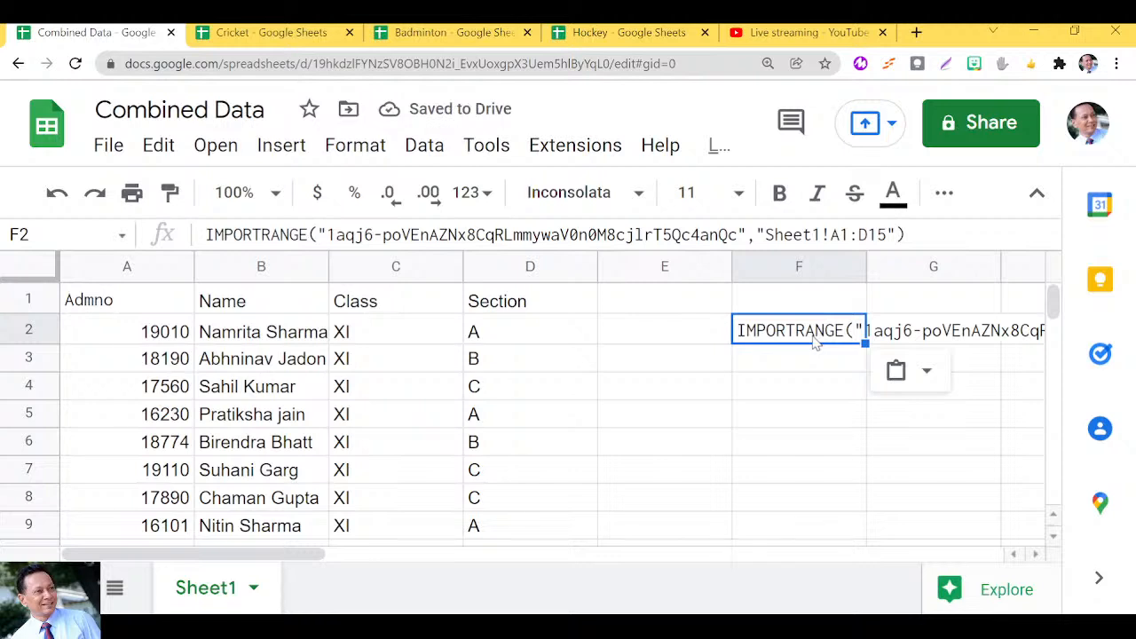
pyautogui.click(120, 306)
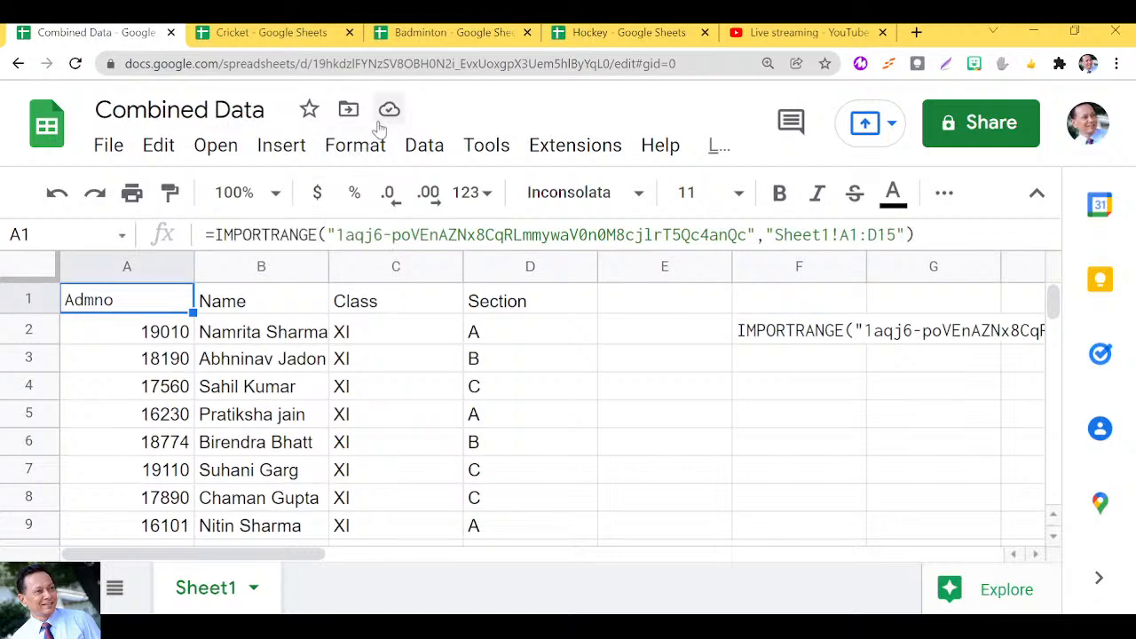
# Replace the Cricket ID in A1's formula with the Badminton spreadsheet's ID.
pyautogui.click(436, 34)
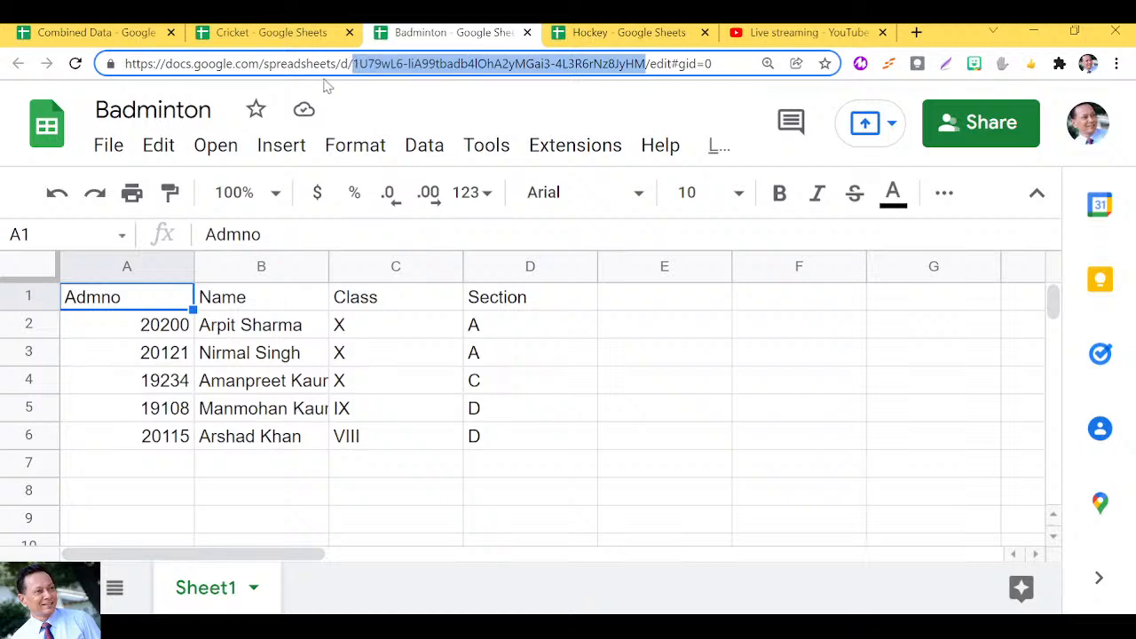
pyautogui.click(77, 35)
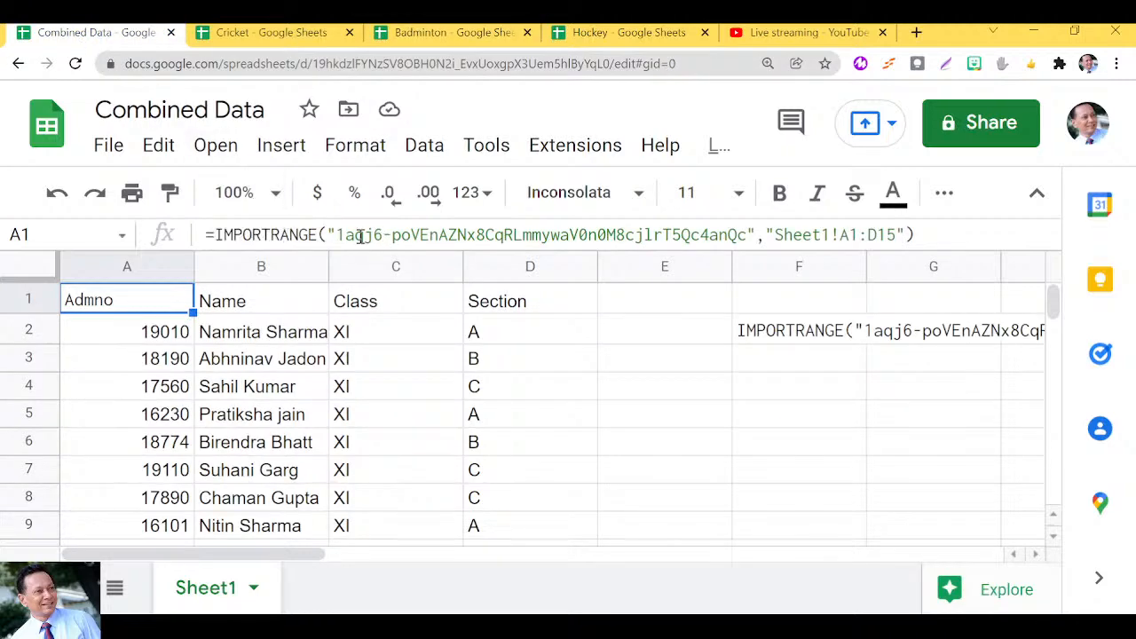
pyautogui.moveTo(337, 235); pyautogui.dragTo(750, 233)
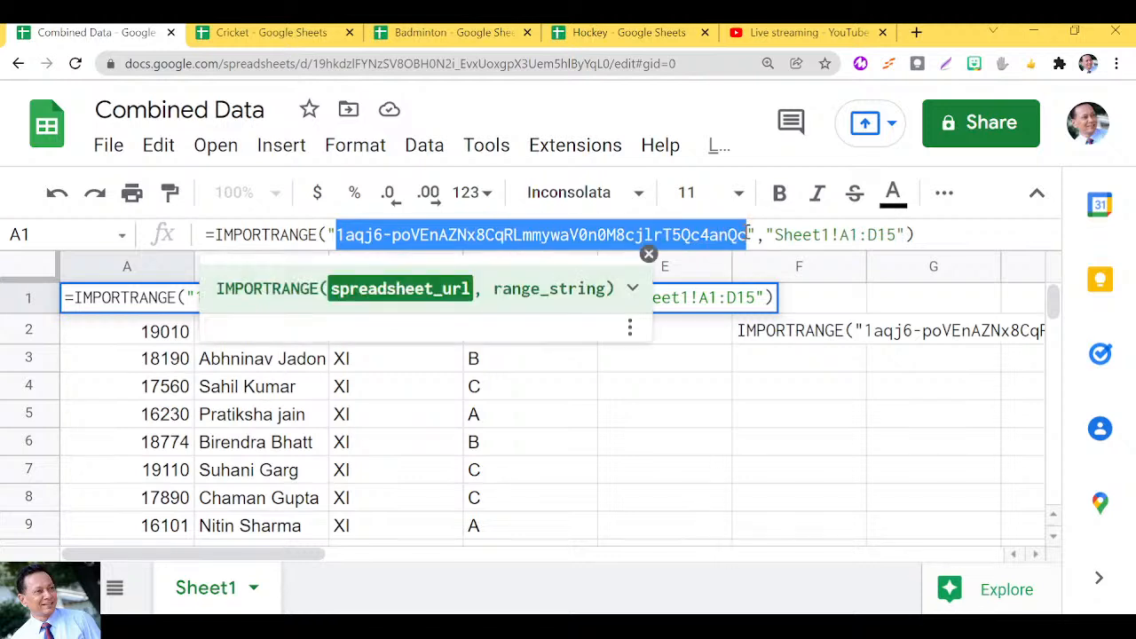
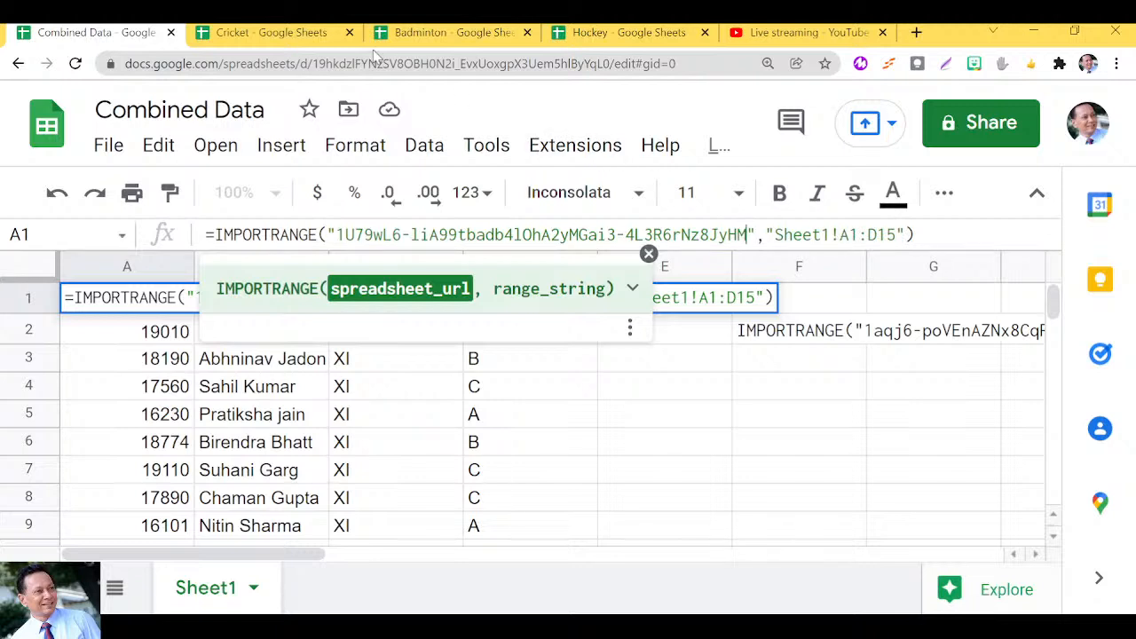
# Change the formula's range end from D15 to D6 and commit it.
pyautogui.click(416, 32)
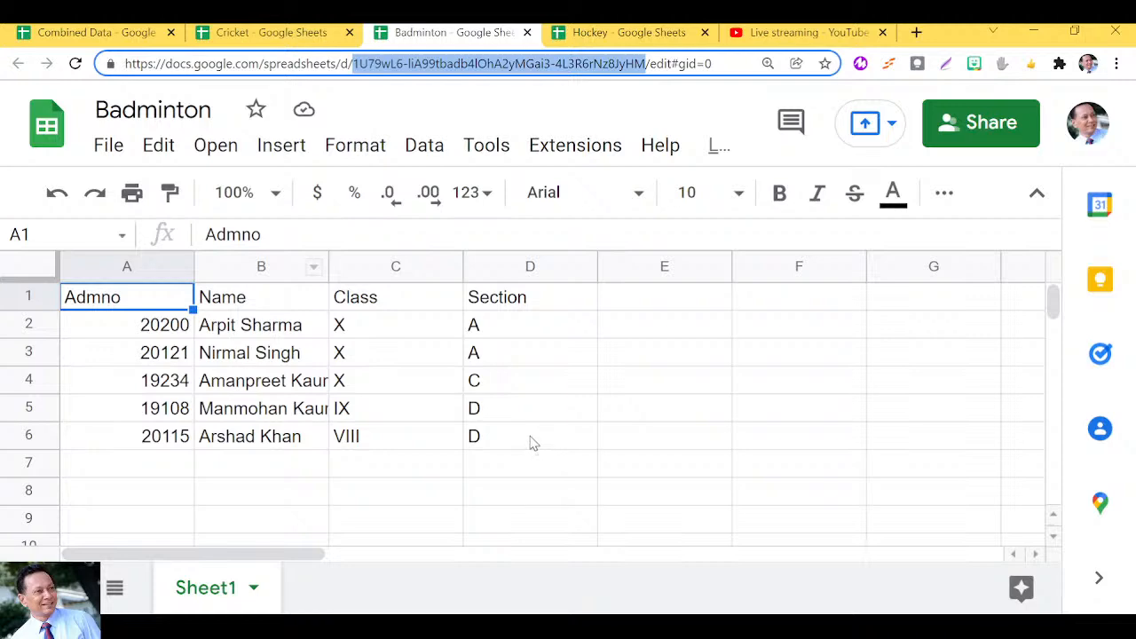
pyautogui.click(100, 33)
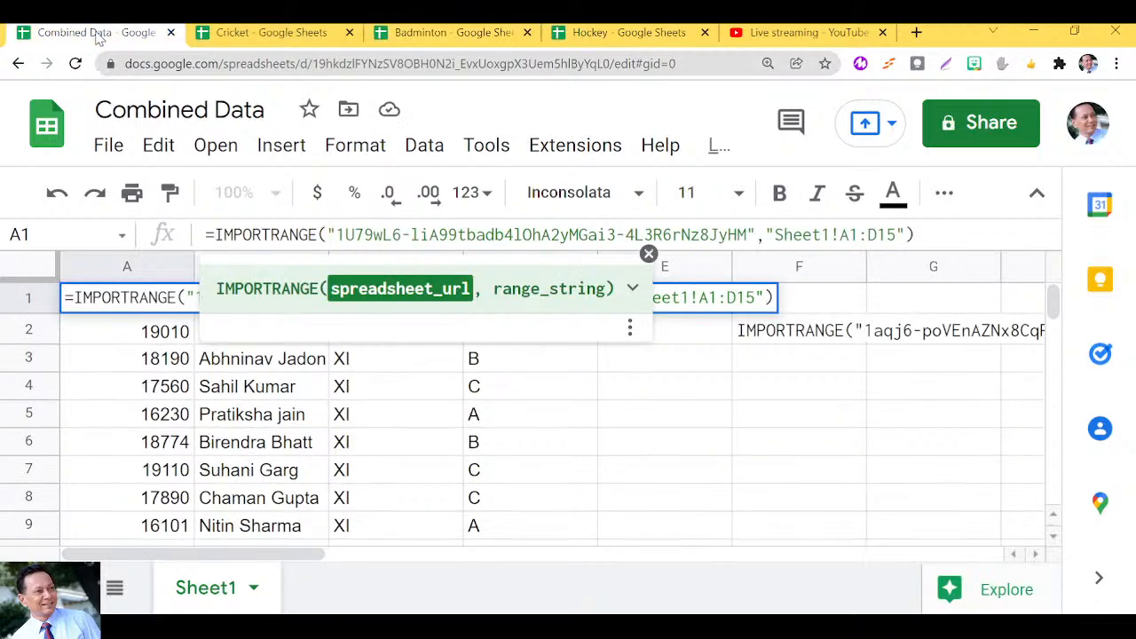
pyautogui.click(855, 234)
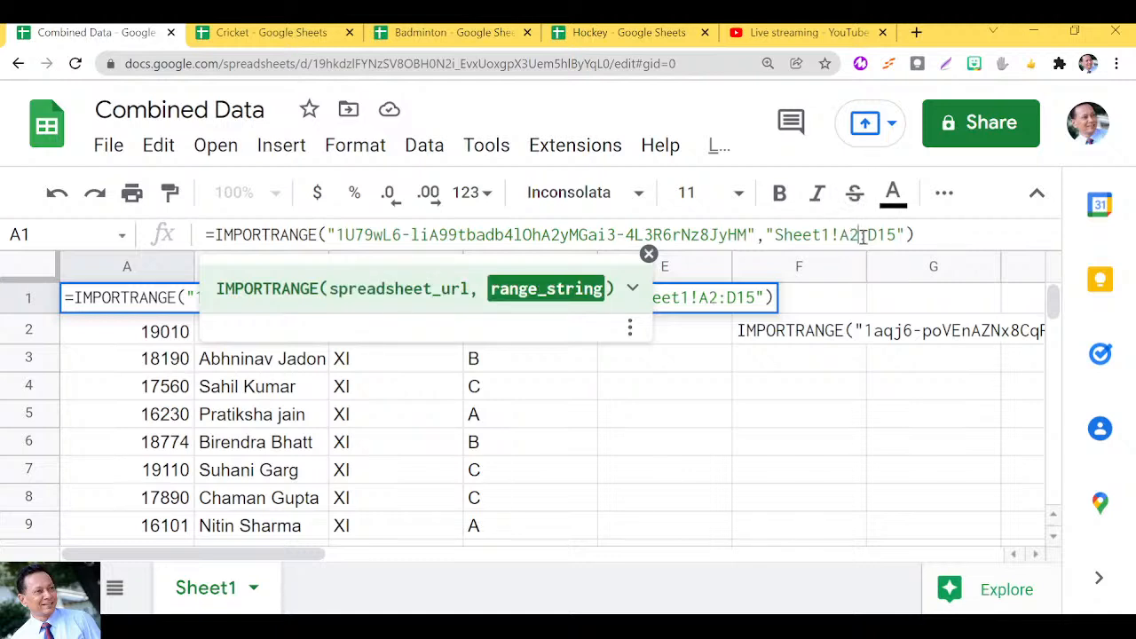
pyautogui.moveTo(898, 234); pyautogui.dragTo(887, 234)
pyautogui.press('BackSpace')
pyautogui.press('BackSpace')
pyautogui.write('6')
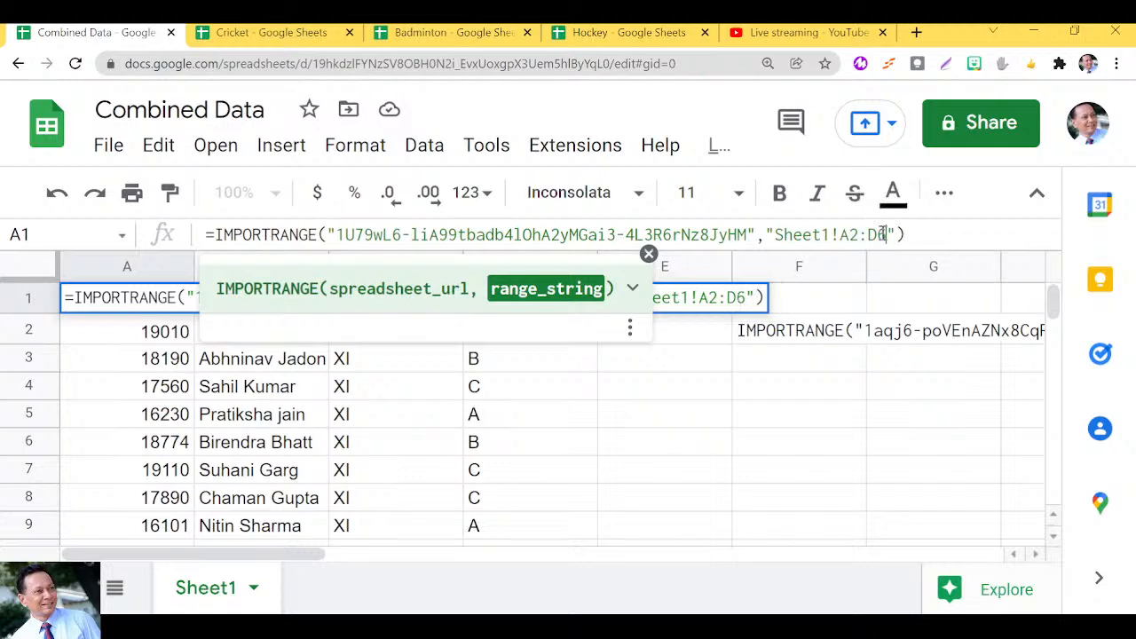
pyautogui.click(917, 233)
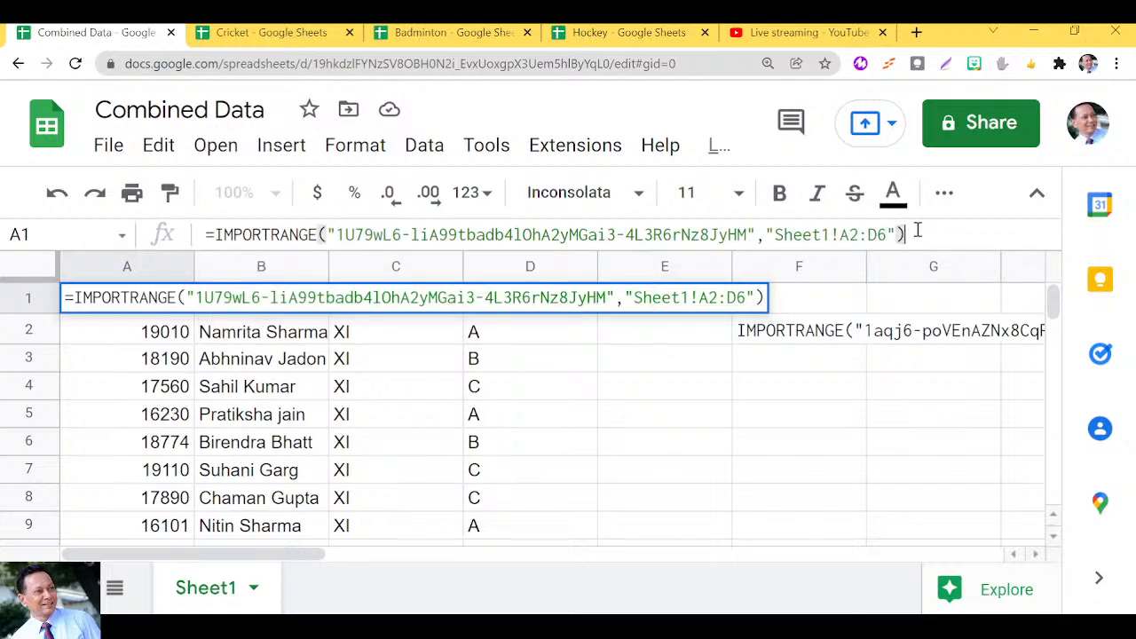
pyautogui.press('Return')
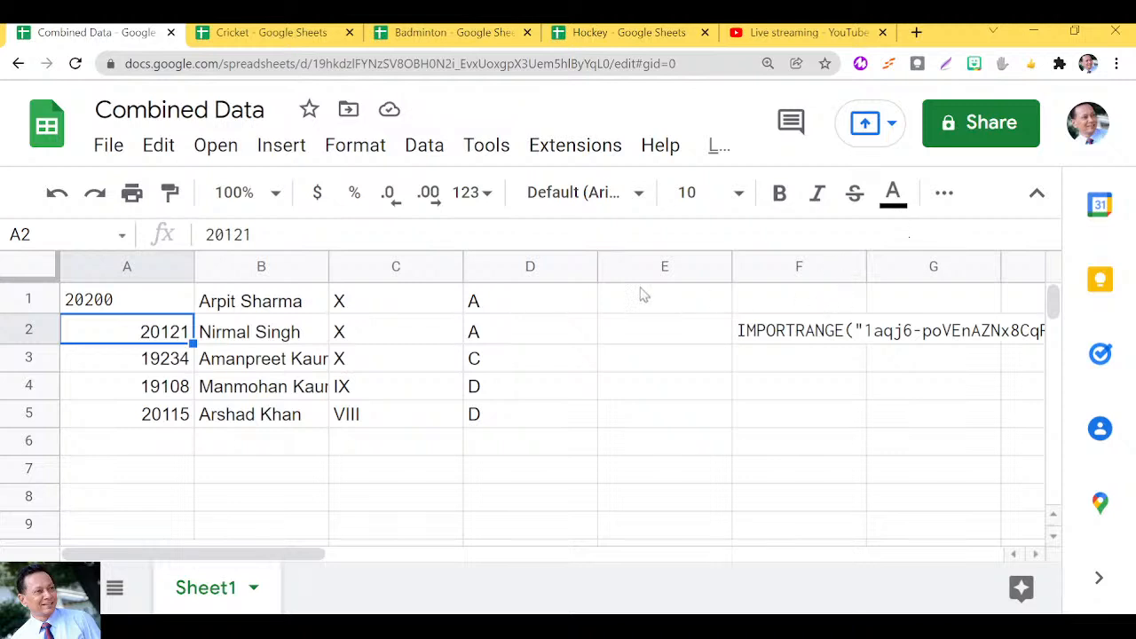
# Copy the Badminton formula text after the equals sign from A1 and paste it into F3.
pyautogui.click(136, 303)
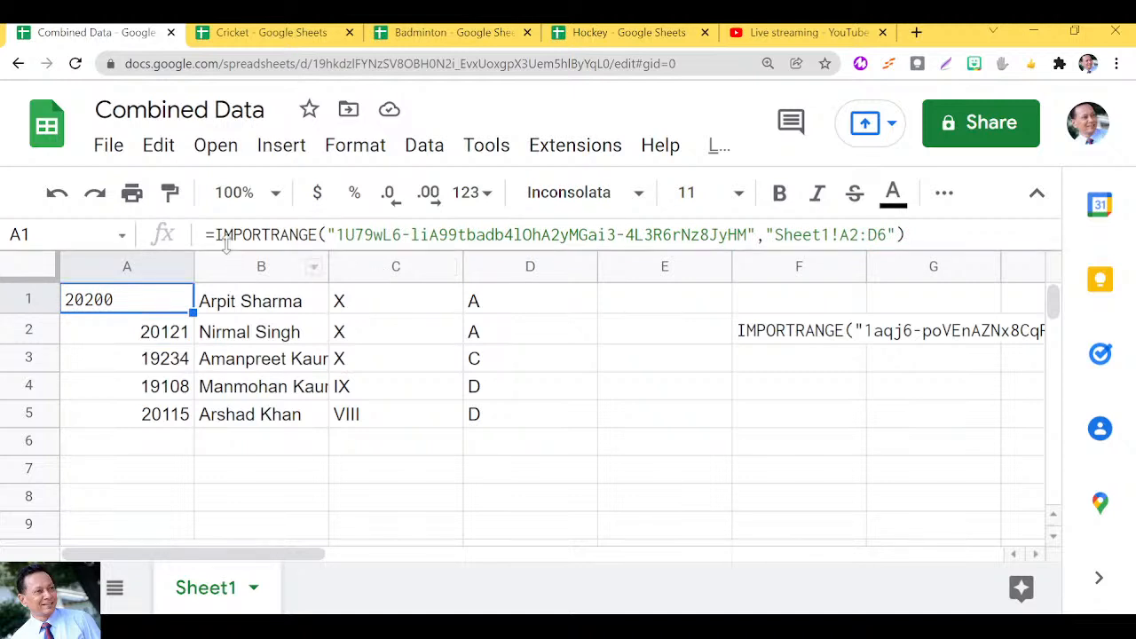
pyautogui.moveTo(216, 234); pyautogui.dragTo(922, 245)
pyautogui.hotkey('ctrl', 'c')
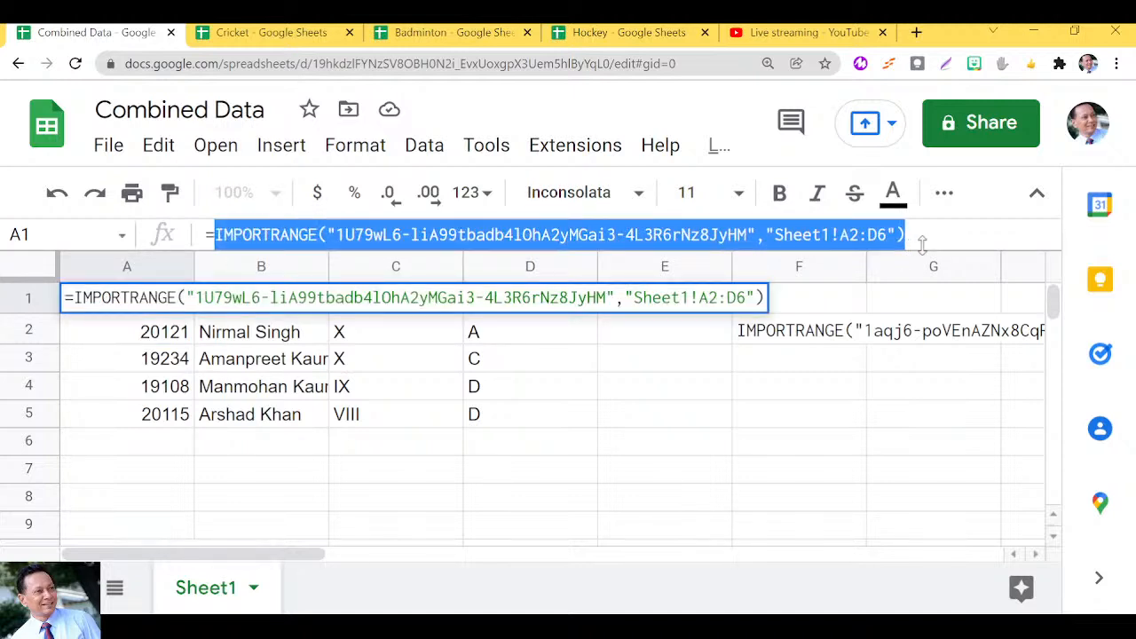
pyautogui.press('Escape')
pyautogui.click(802, 361)
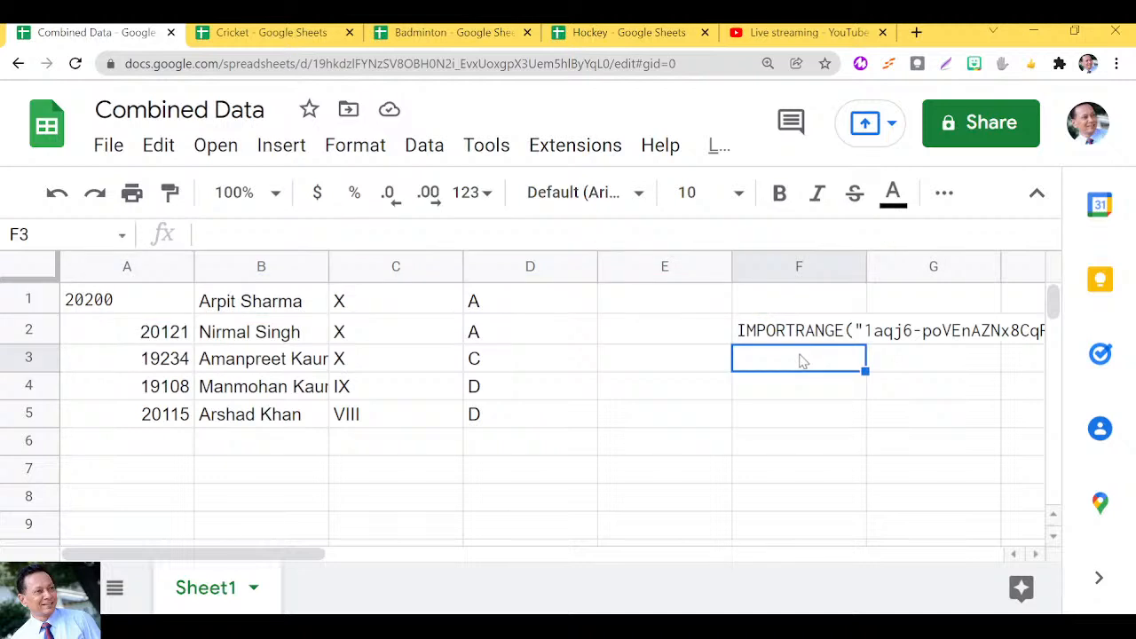
pyautogui.hotkey('ctrl', 'v')
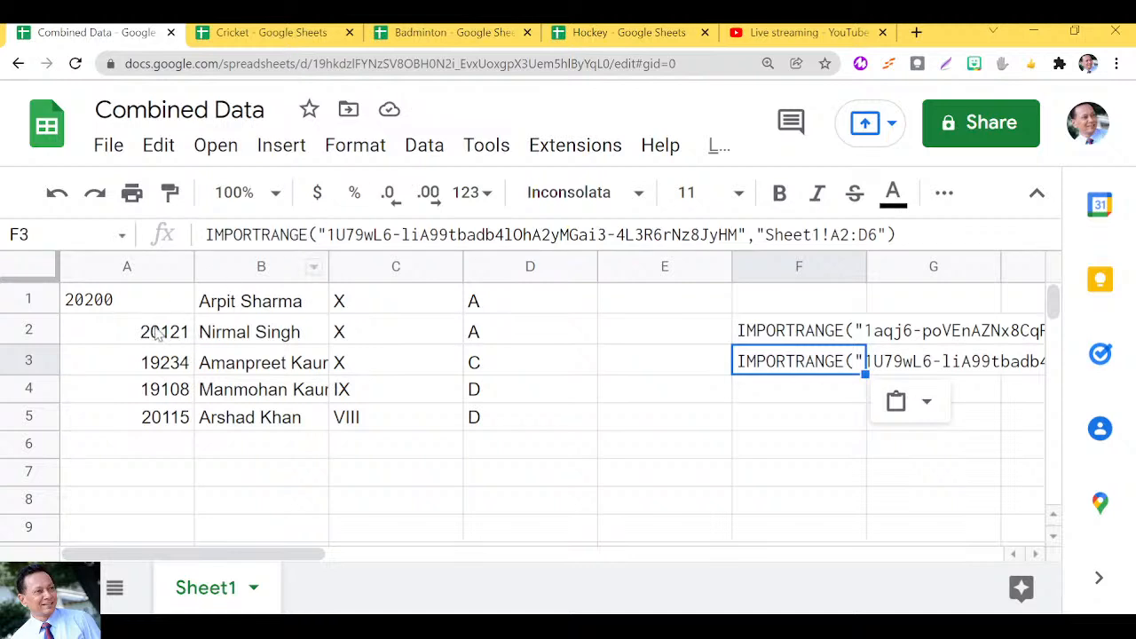
# Replace the Badminton ID in A1's formula with the Hockey spreadsheet's ID.
pyautogui.click(600, 33)
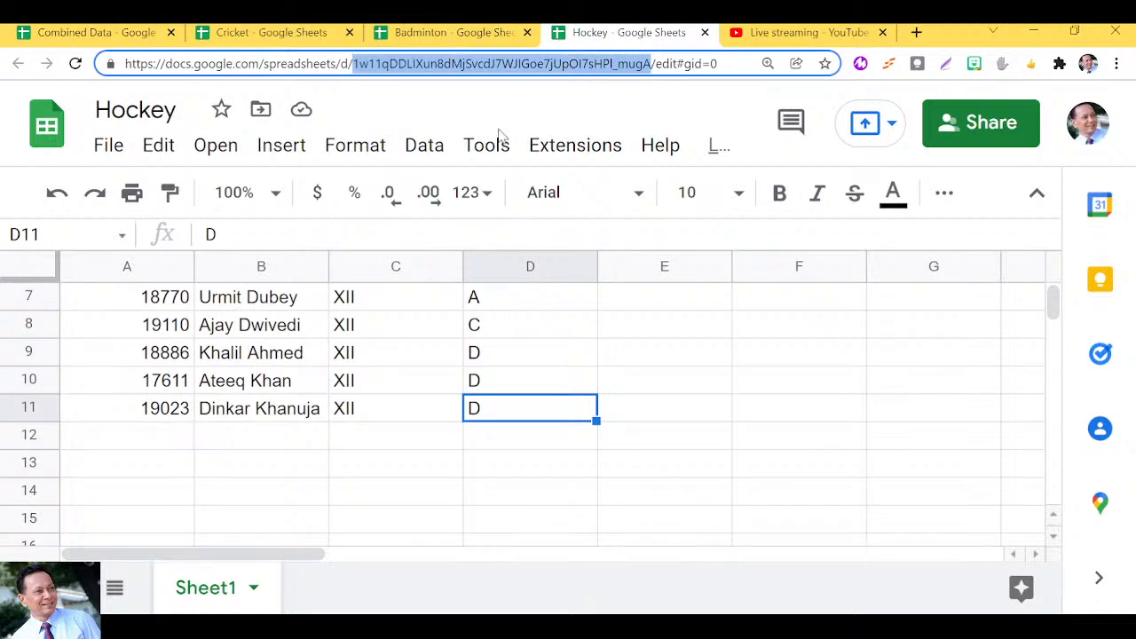
pyautogui.click(105, 34)
pyautogui.click(106, 308)
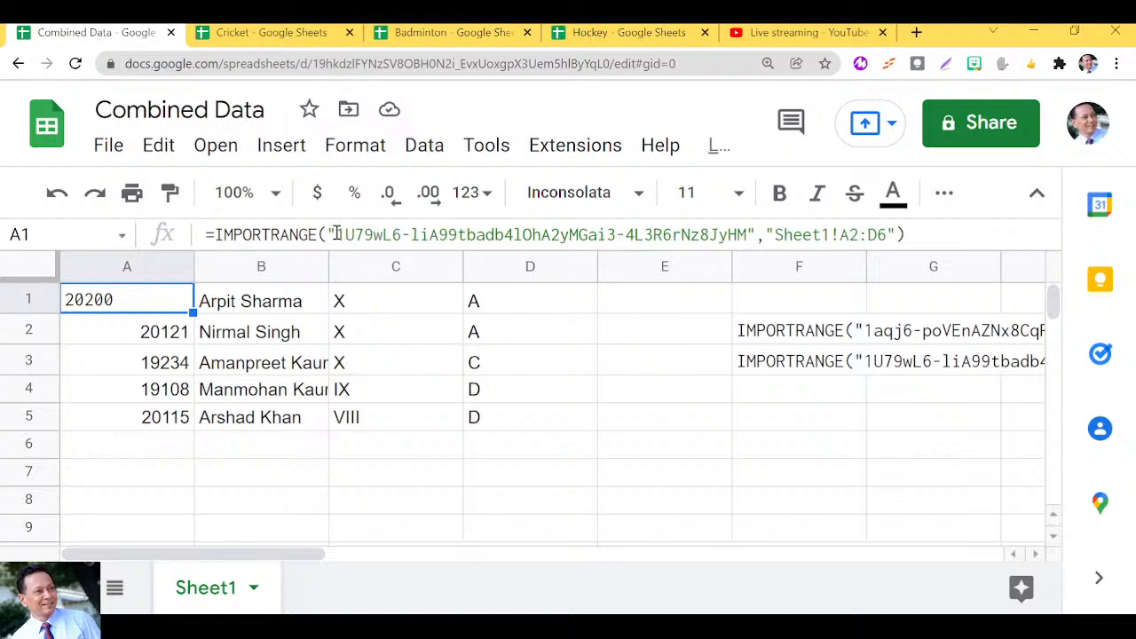
pyautogui.moveTo(335, 235); pyautogui.dragTo(750, 229)
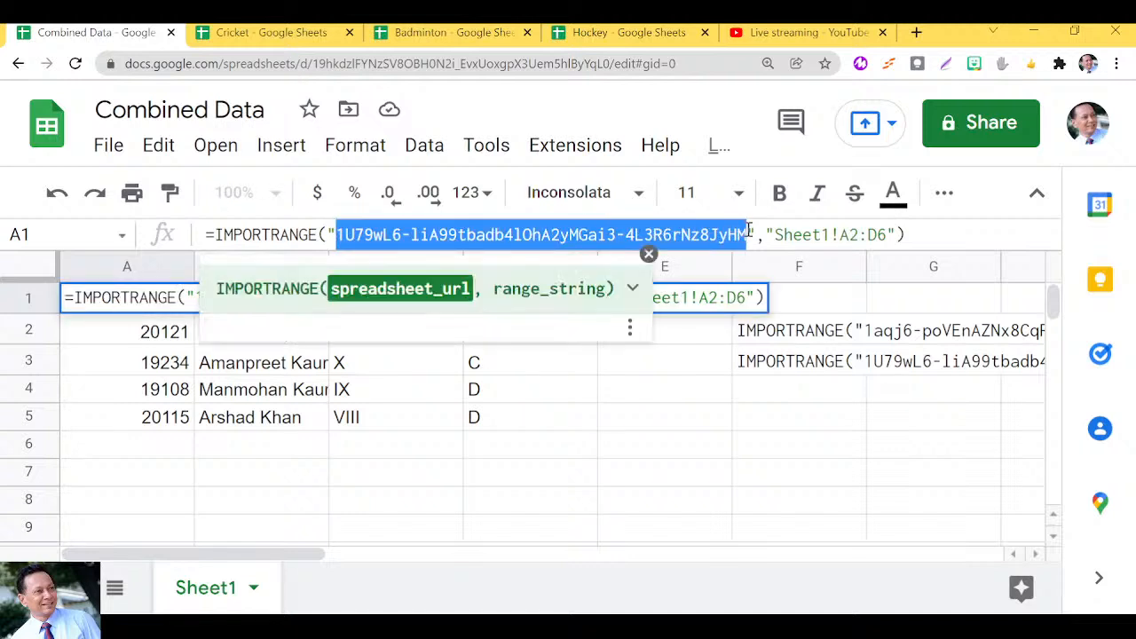
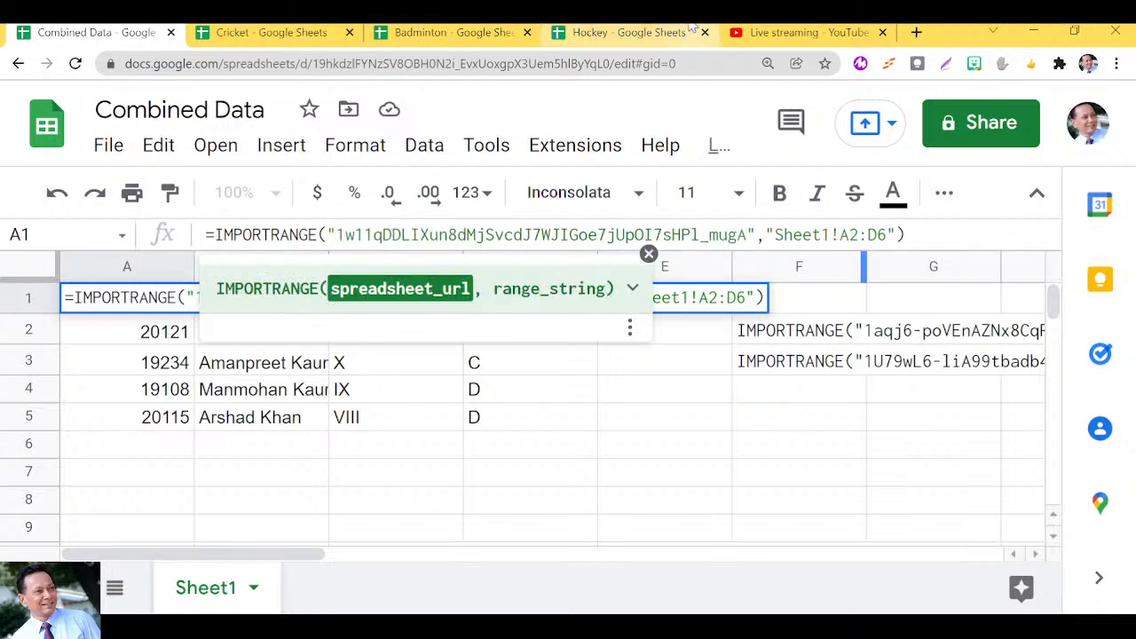
# Change the formula's range end from D6 to D11 and commit it.
pyautogui.click(605, 34)
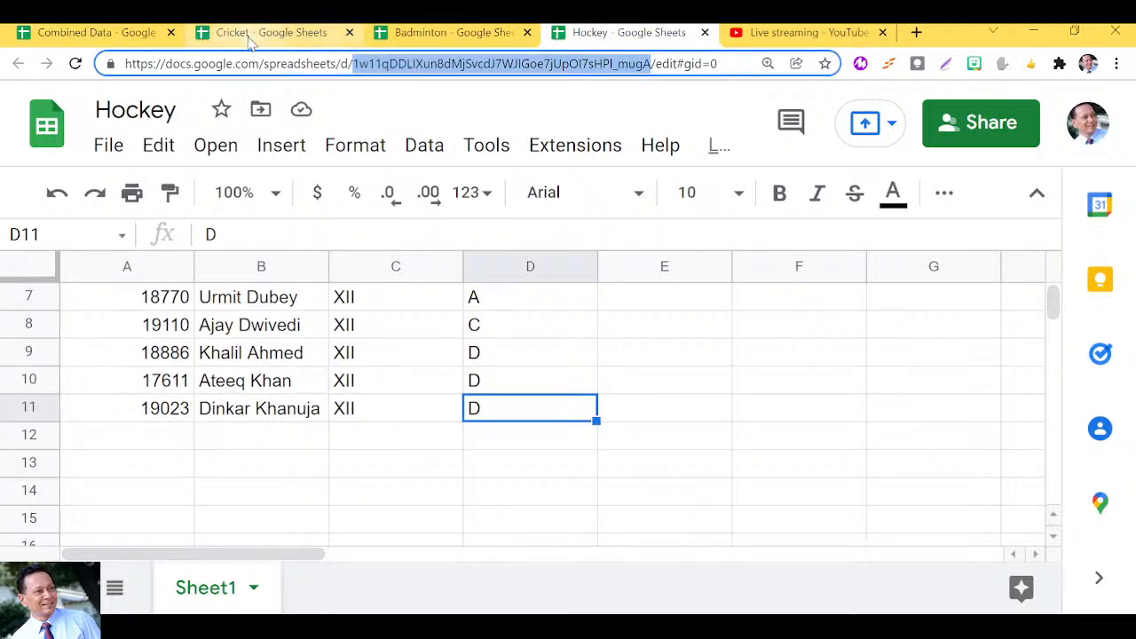
pyautogui.click(156, 34)
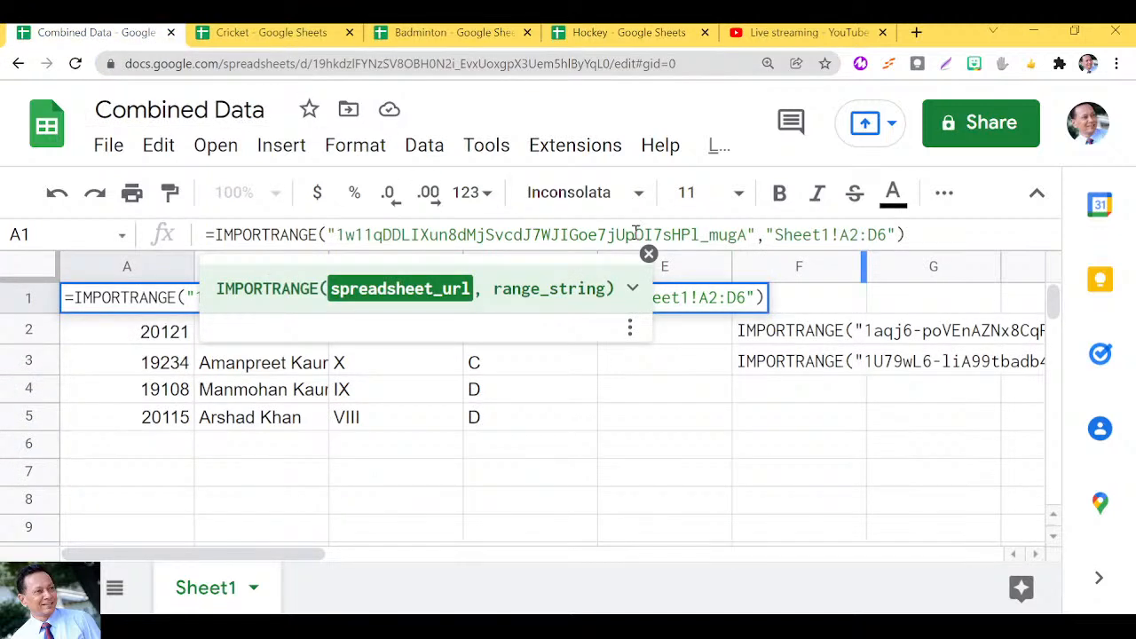
pyautogui.click(885, 235)
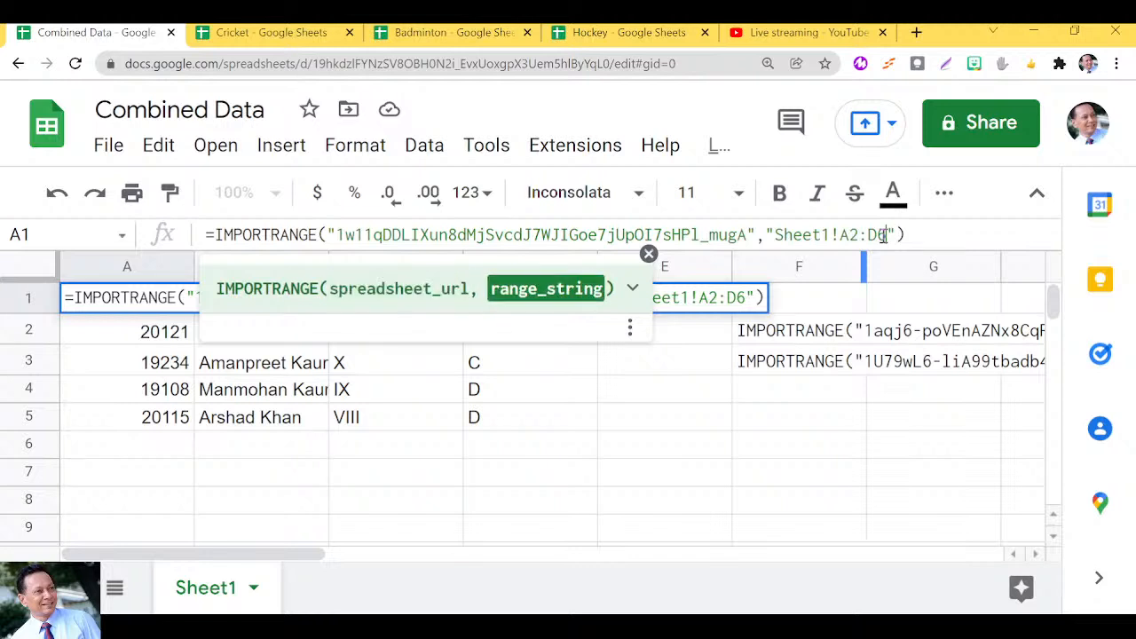
pyautogui.press('BackSpace')
pyautogui.write('11')
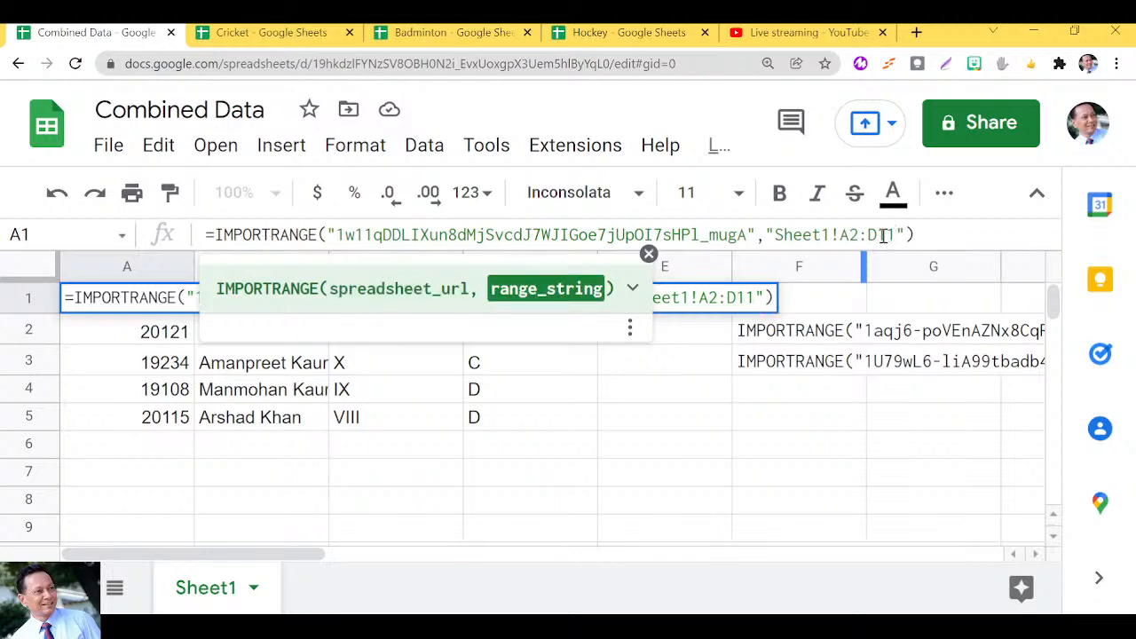
pyautogui.press('Return')
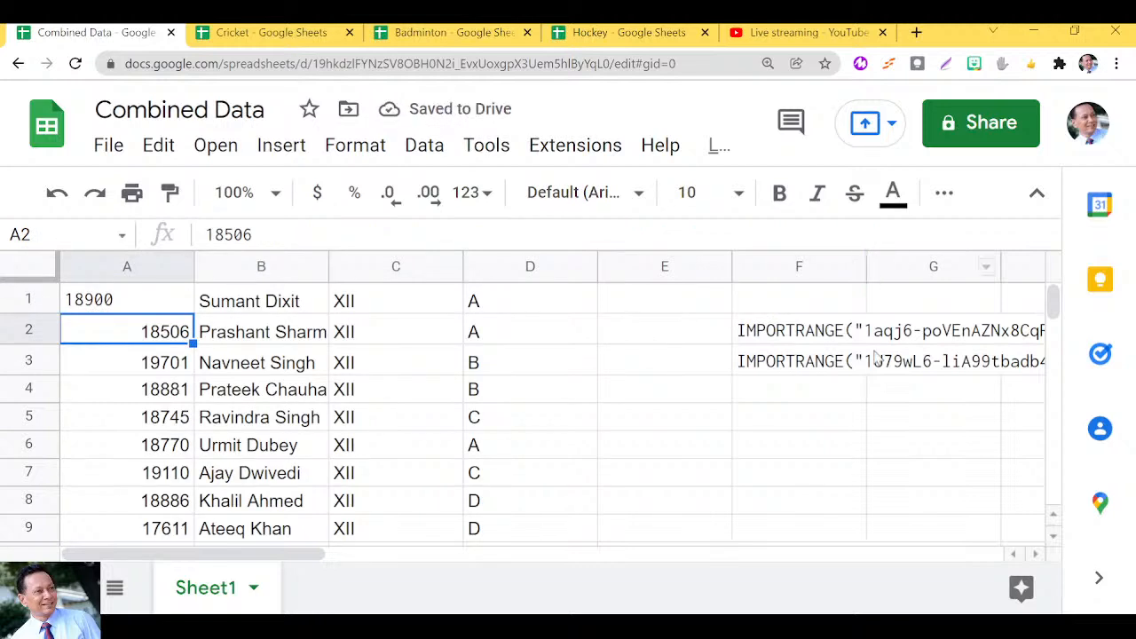
# Copy the Hockey formula text after the equals sign from A1 and paste it into F4.
pyautogui.click(129, 303)
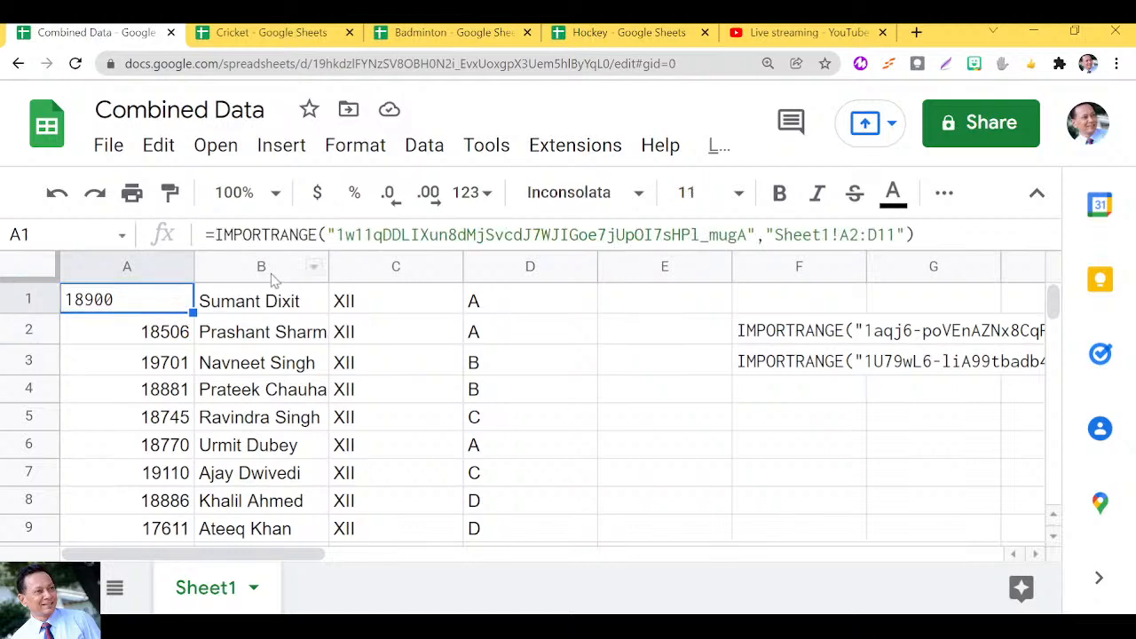
pyautogui.click(923, 234)
pyautogui.moveTo(923, 234); pyautogui.dragTo(217, 234)
pyautogui.hotkey('ctrl', 'c')
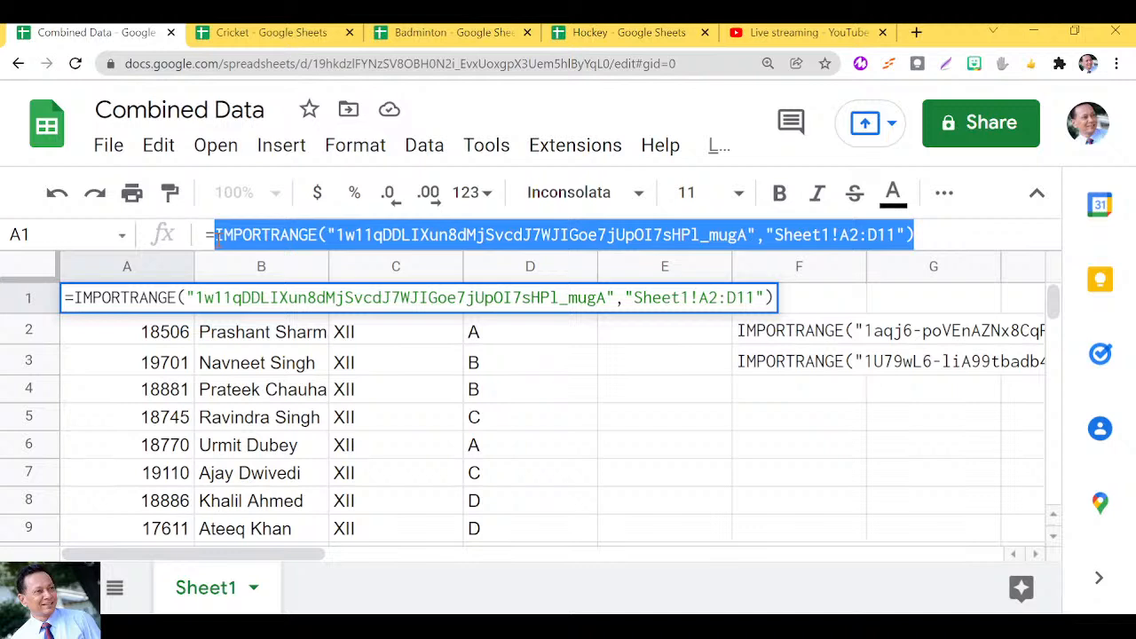
pyautogui.click(775, 396)
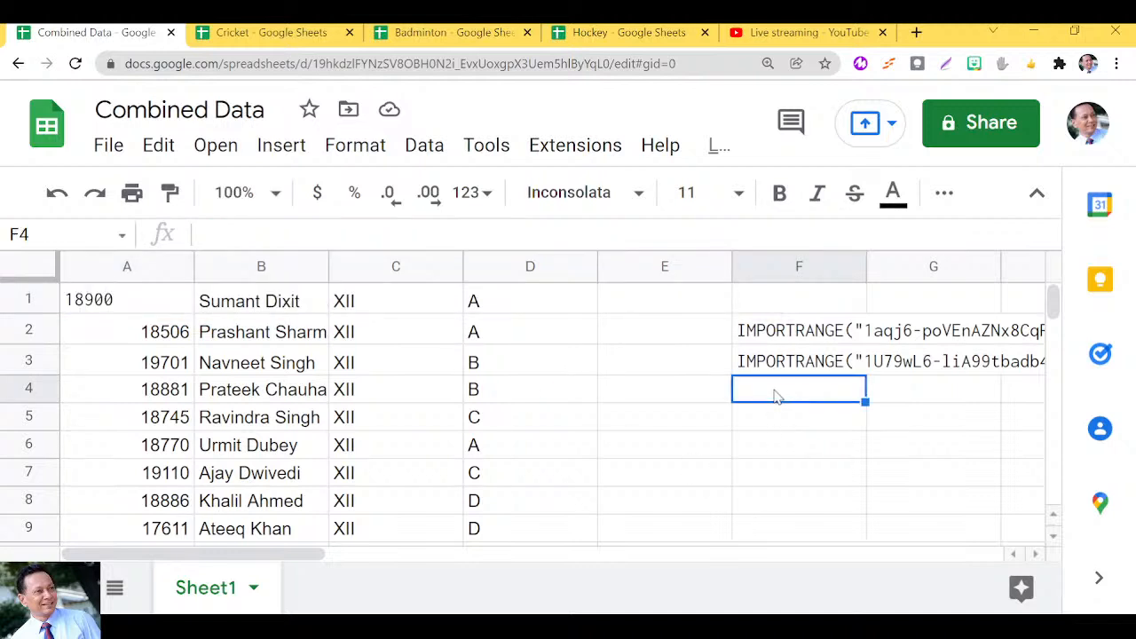
pyautogui.hotkey('ctrl', 'v')
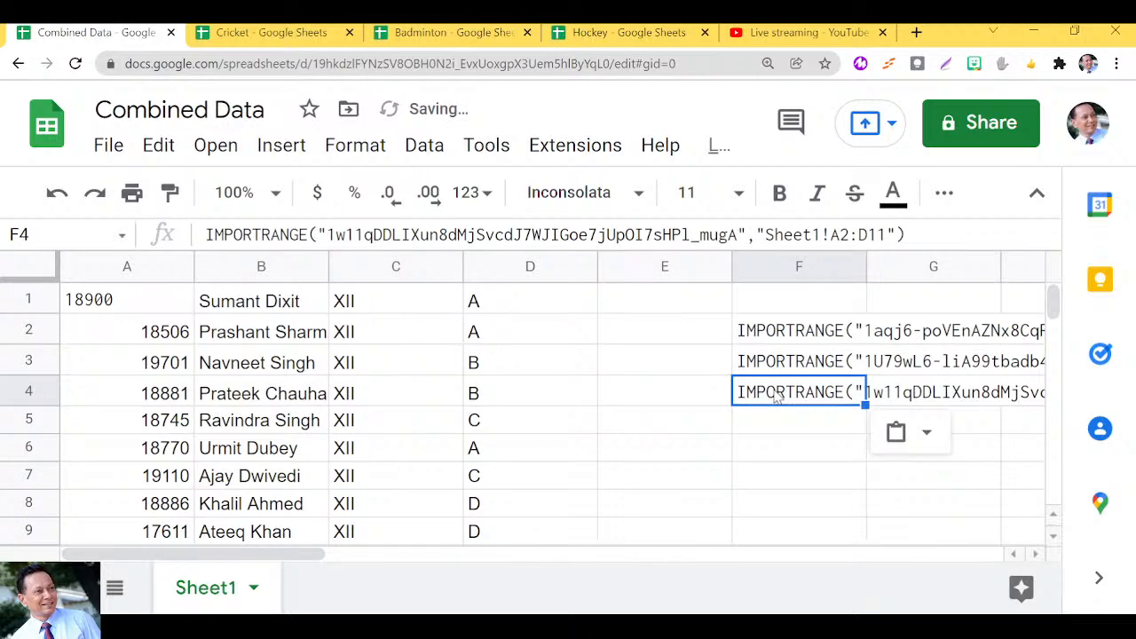